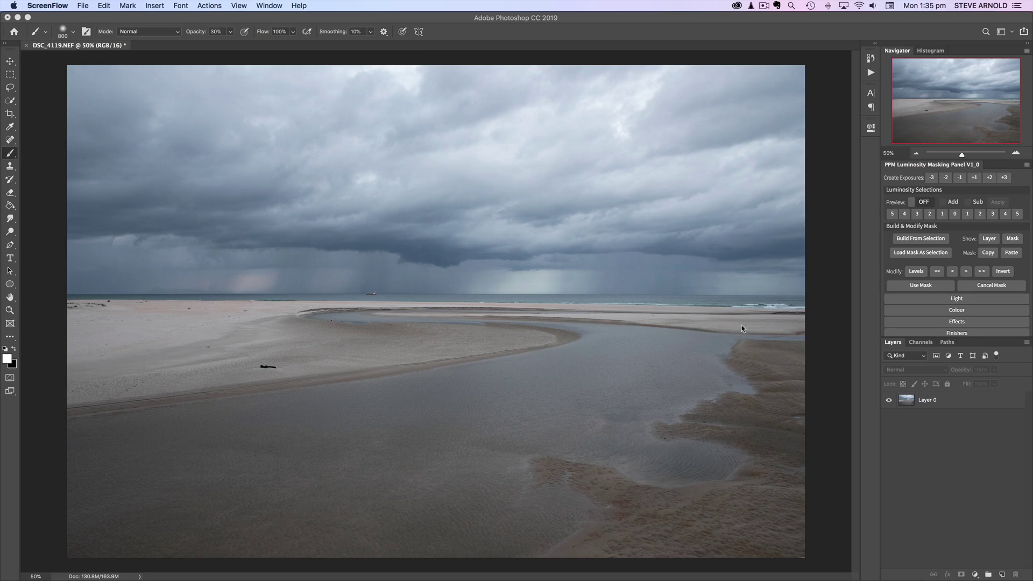
scroll(948, 269, down, 3)
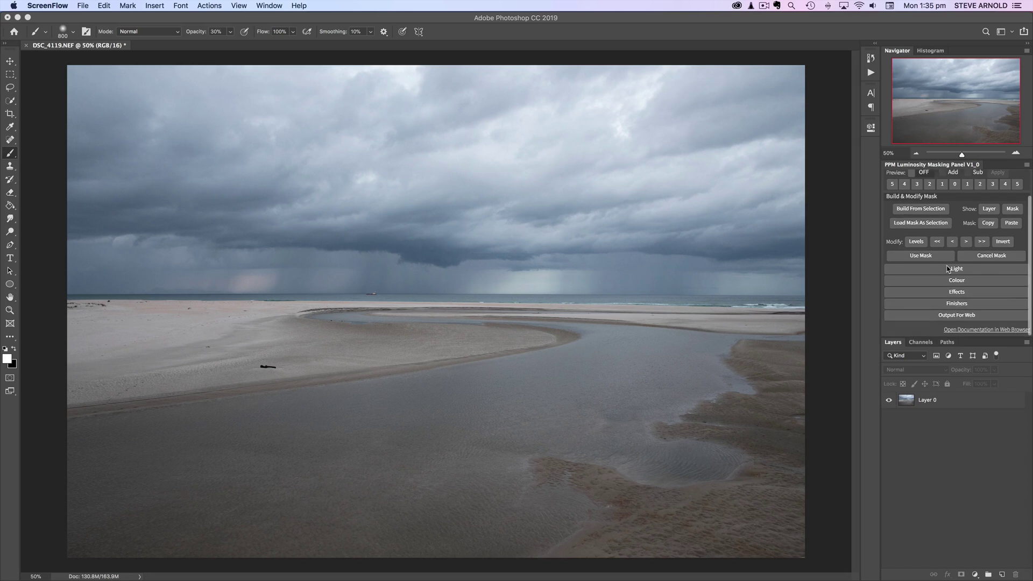
scroll(948, 269, up, 3)
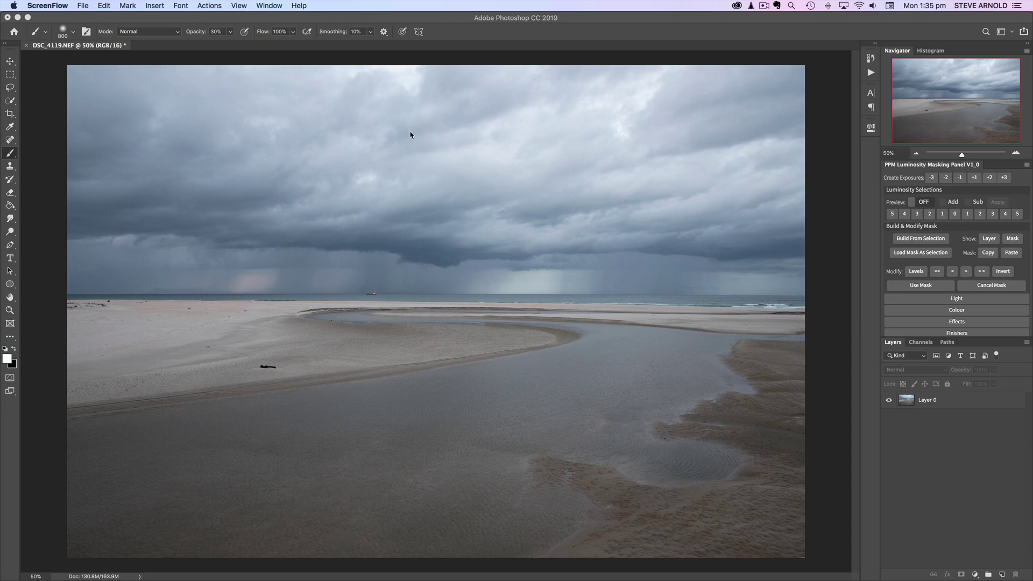
Add a darkening Curve layer from the luminosity panel's Light actions and invert its mask to black
click(915, 154)
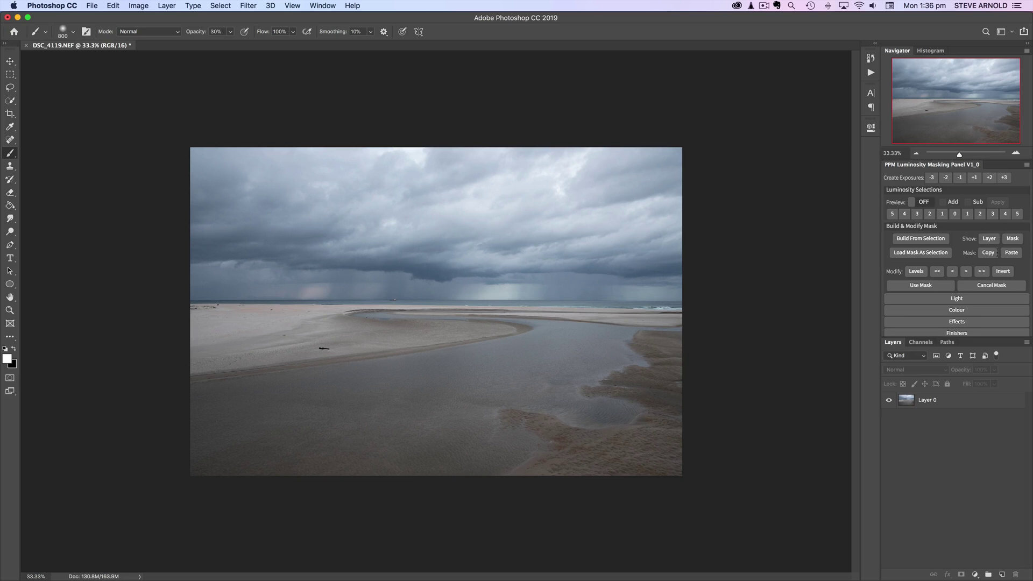
scroll(982, 269, down, 2)
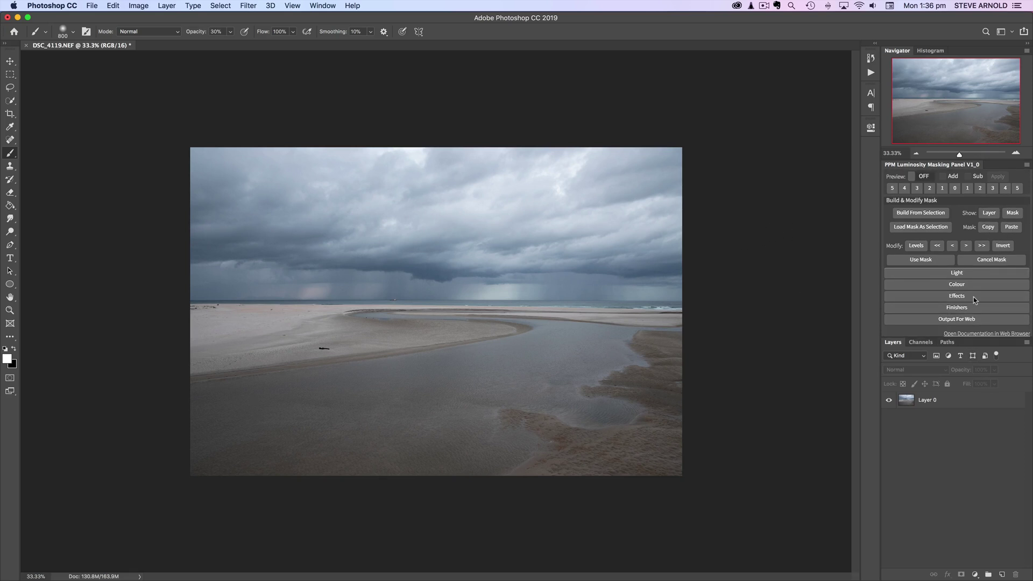
click(973, 284)
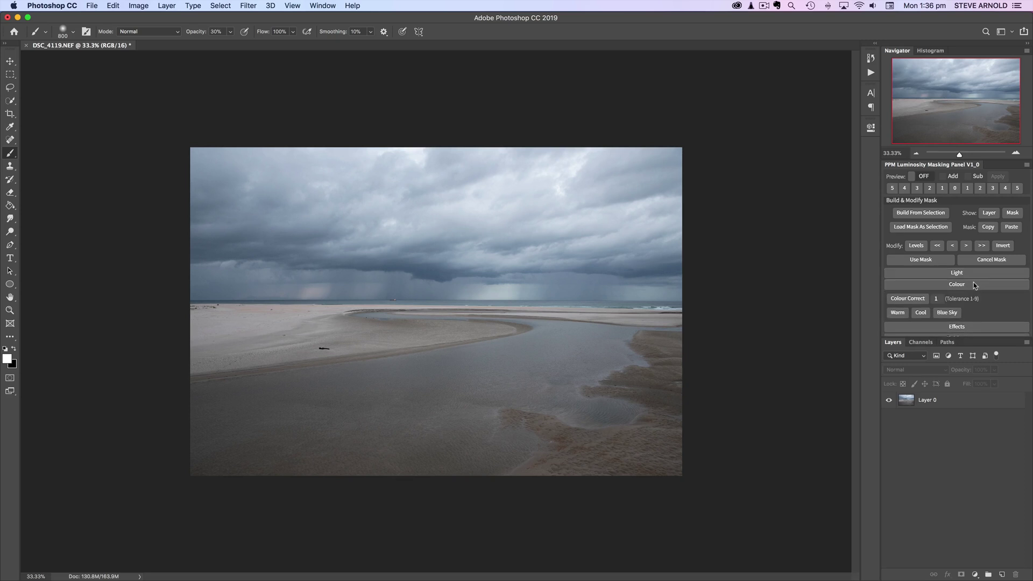
click(957, 274)
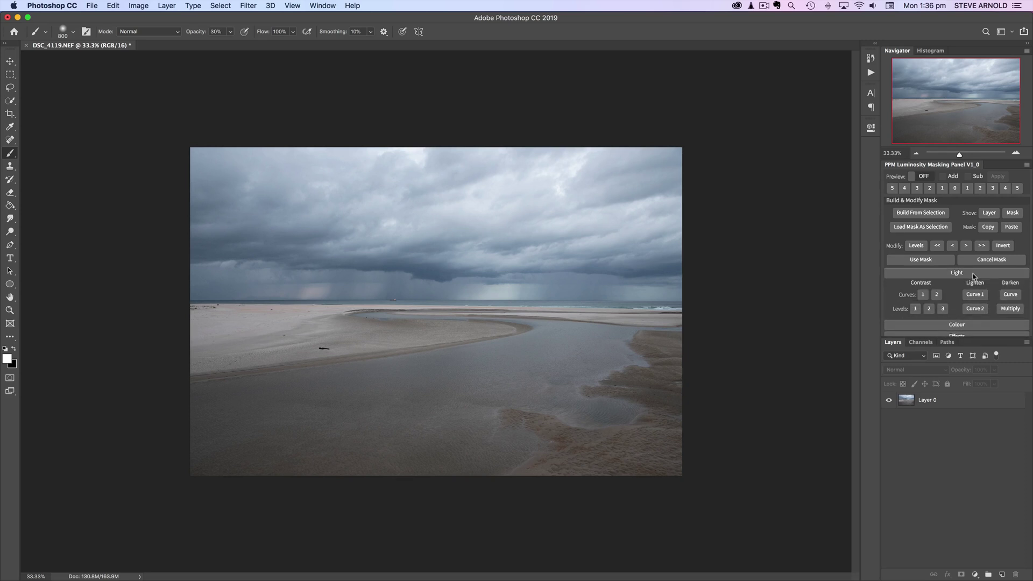
scroll(974, 274, down, 2)
click(1011, 272)
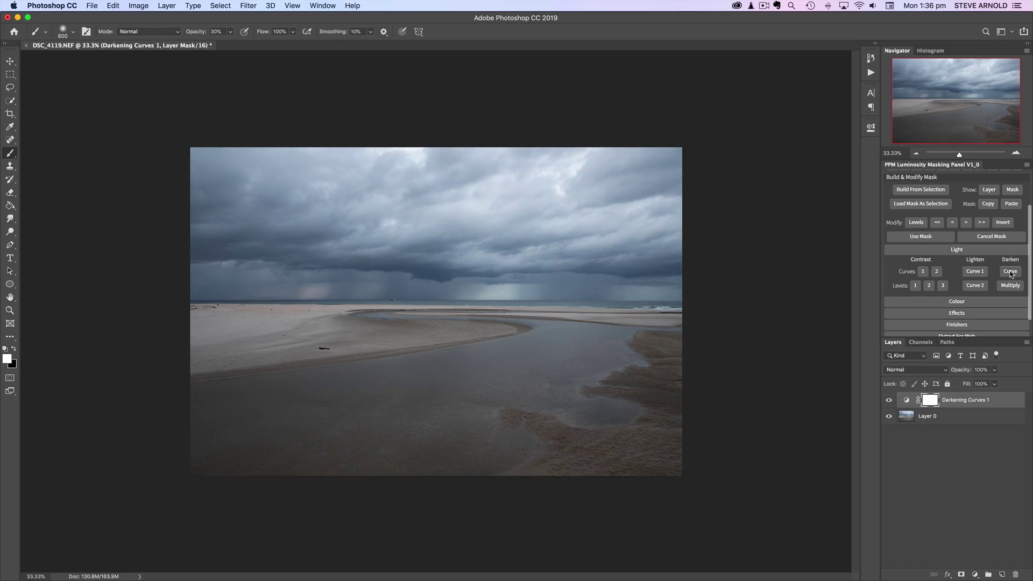
click(888, 400)
click(889, 400)
key(super+i)
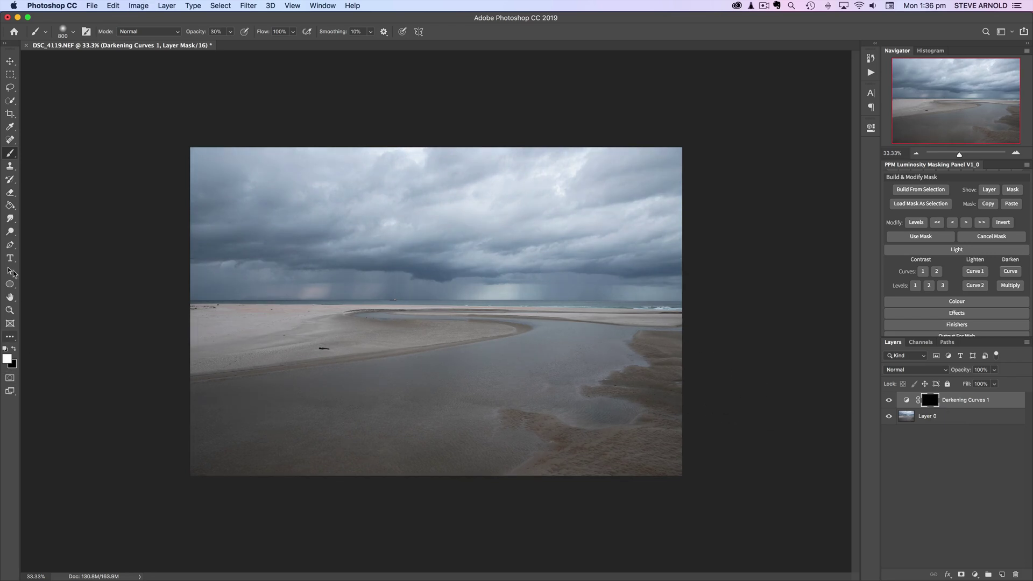
Paint white at 100% opacity with a 1300 px brush along the upper sky on the darkening layer's mask, and compare the effect
key(0)
key(bracketright)
key(bracketright)
key(bracketright)
key(bracketright)
key(bracketright)
mouse_move(221, 120)
mouse_down()
mouse_move(633, 158)
mouse_move(323, 161)
mouse_move(657, 167)
mouse_move(411, 166)
mouse_move(634, 173)
mouse_move(422, 172)
mouse_move(580, 172)
mouse_move(386, 168)
mouse_move(233, 88)
mouse_move(231, 157)
mouse_move(720, 156)
mouse_move(369, 138)
mouse_move(554, 161)
mouse_up()
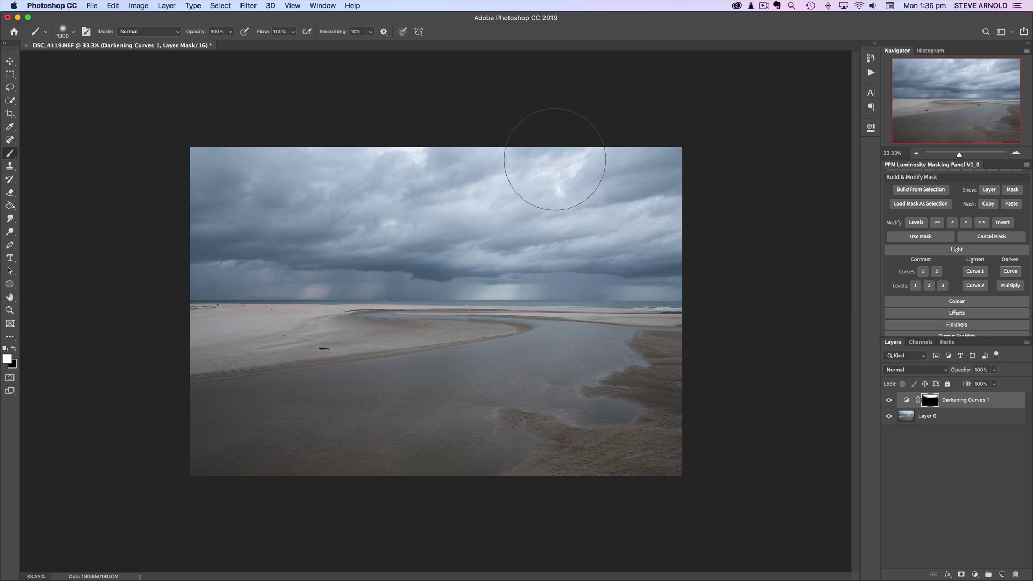
click(885, 402)
click(885, 403)
click(885, 403)
click(886, 404)
Set the brush opacity to 36% and paint the bottom foreground and lower-left edge into the darkening mask
mouse_move(199, 34)
mouse_down()
mouse_move(160, 51)
mouse_move(195, 35)
mouse_up()
drag(726, 484, 138, 495)
mouse_move(139, 369)
mouse_down()
mouse_move(205, 423)
mouse_move(503, 547)
mouse_move(240, 420)
mouse_move(508, 519)
mouse_move(614, 527)
mouse_move(236, 433)
mouse_move(313, 456)
mouse_move(812, 468)
mouse_move(179, 495)
mouse_move(541, 482)
mouse_up()
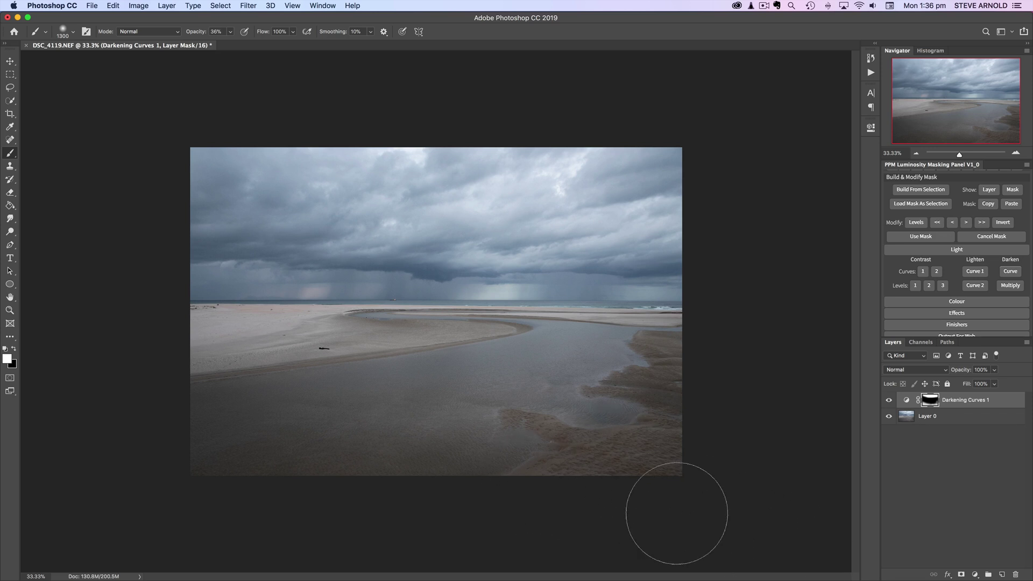
mouse_move(111, 346)
mouse_down()
mouse_move(173, 374)
mouse_move(134, 427)
mouse_up()
Compare the photo with and without the Darkening Curves 1 layer
click(889, 400)
click(889, 401)
click(890, 401)
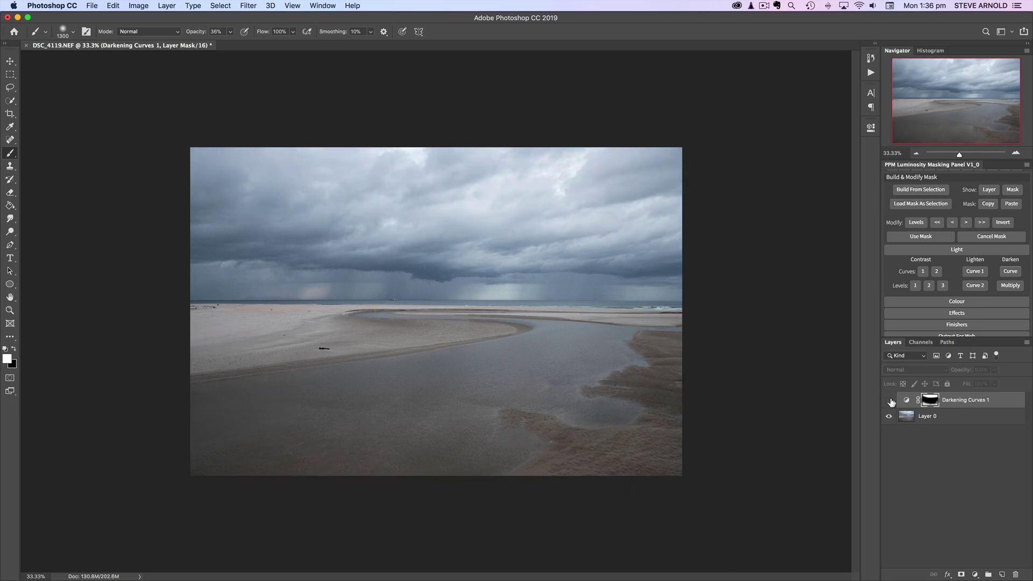
click(889, 401)
click(890, 401)
click(891, 400)
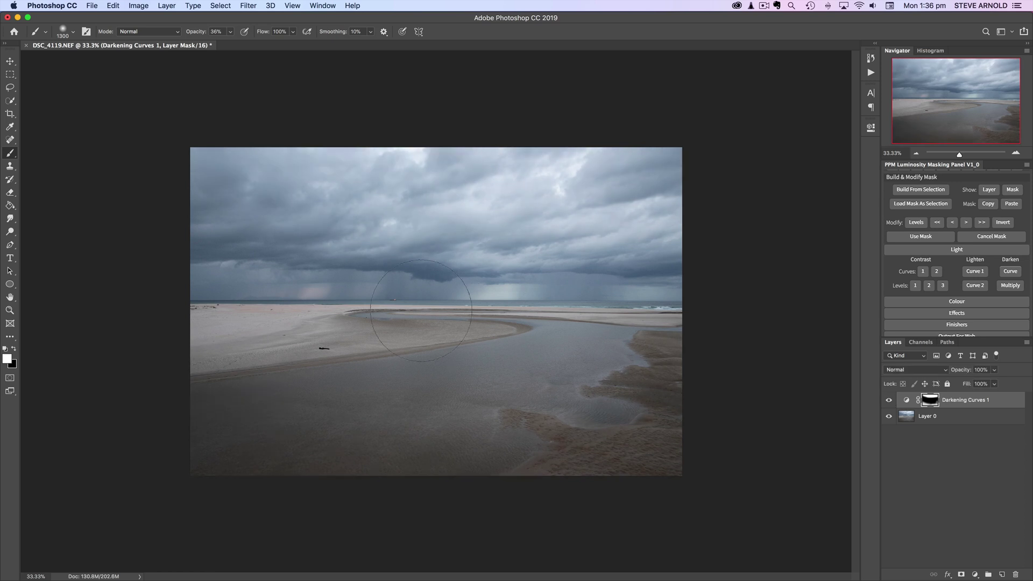
click(893, 402)
click(893, 401)
click(892, 402)
click(892, 401)
click(892, 401)
click(892, 401)
Lower the midpoint of the darkening curve, then reselect its layer mask with black as the foreground colour
double_click(907, 401)
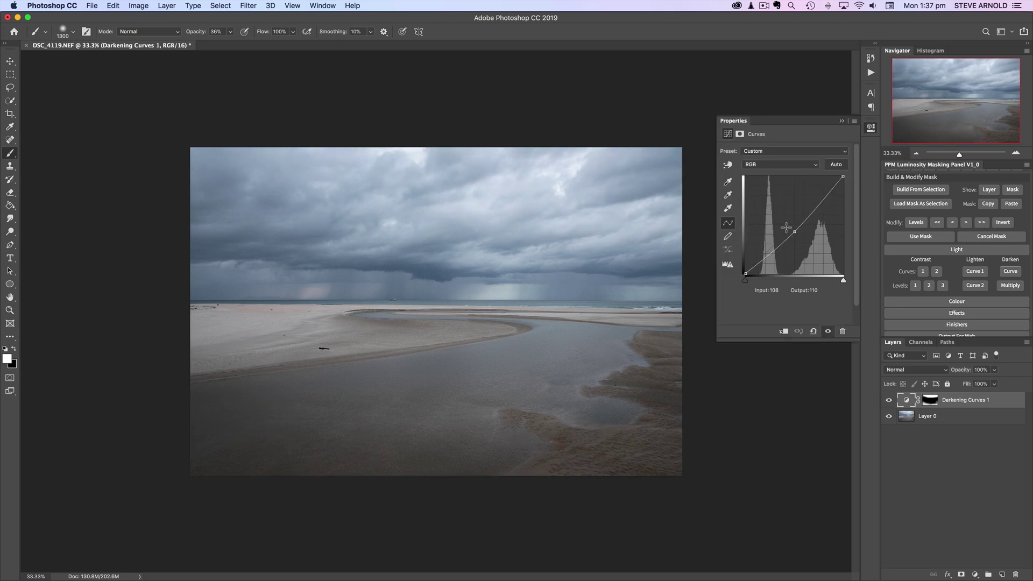
drag(795, 231, 795, 238)
click(931, 403)
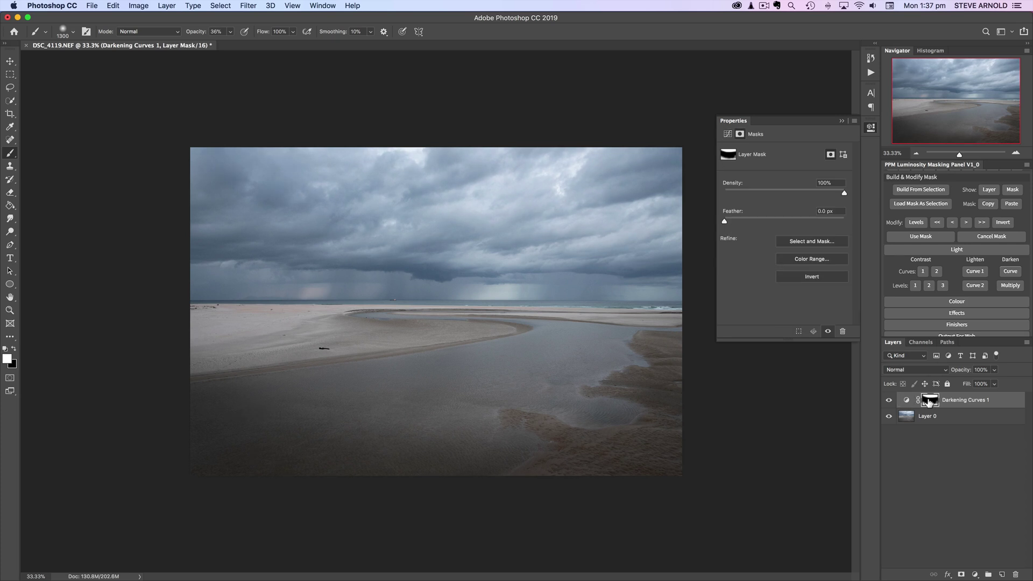
click(14, 349)
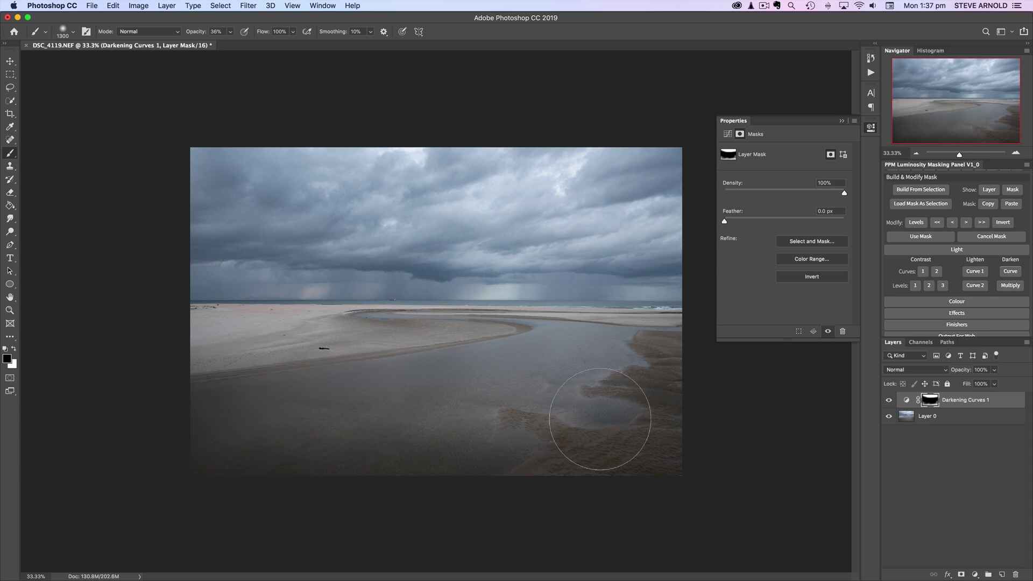
Judge the stronger darkening at a reduced zoom by hiding and showing its layer, and close the mask properties
click(915, 153)
click(916, 153)
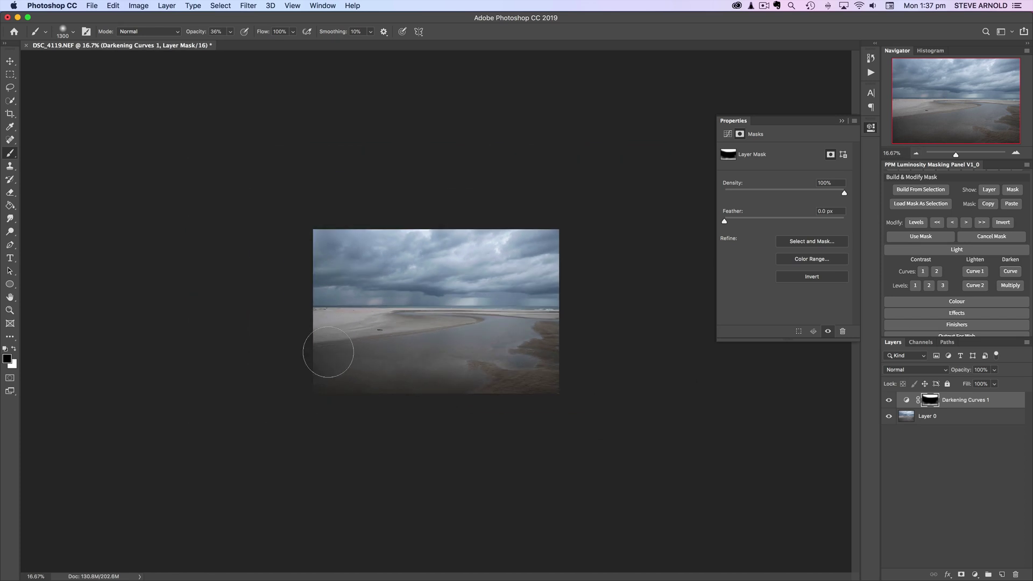
click(889, 400)
click(888, 400)
click(889, 400)
click(889, 400)
click(1015, 153)
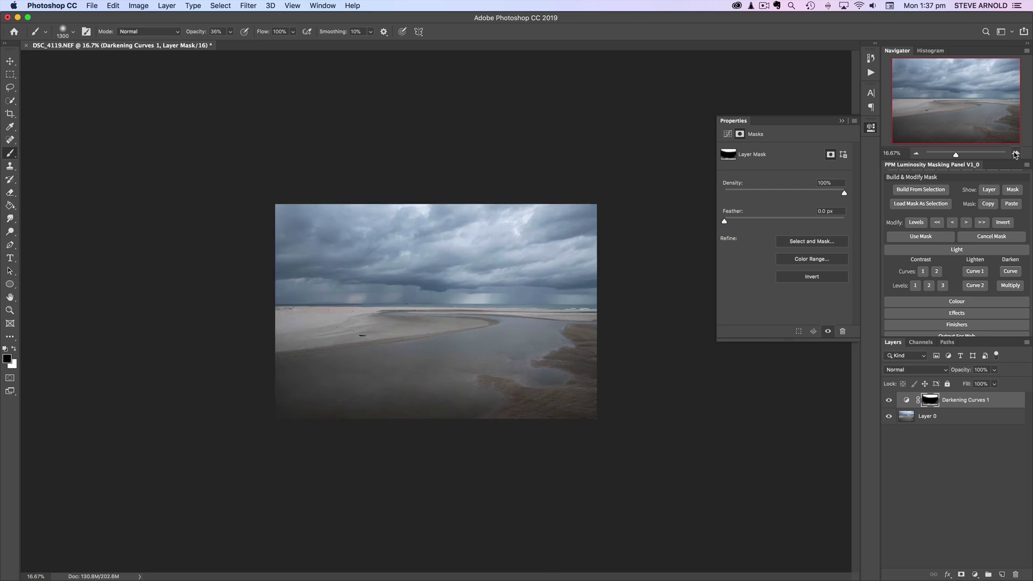
click(871, 128)
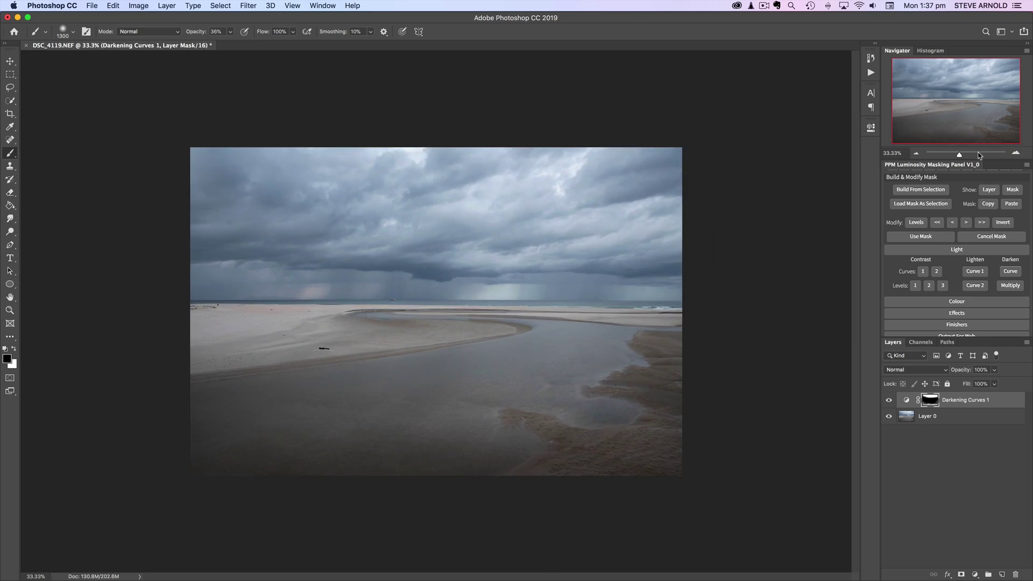
click(1015, 153)
click(916, 154)
Add a Lighten Curve 2 layer above the darkening curve and invert its mask to black
key(x)
click(933, 453)
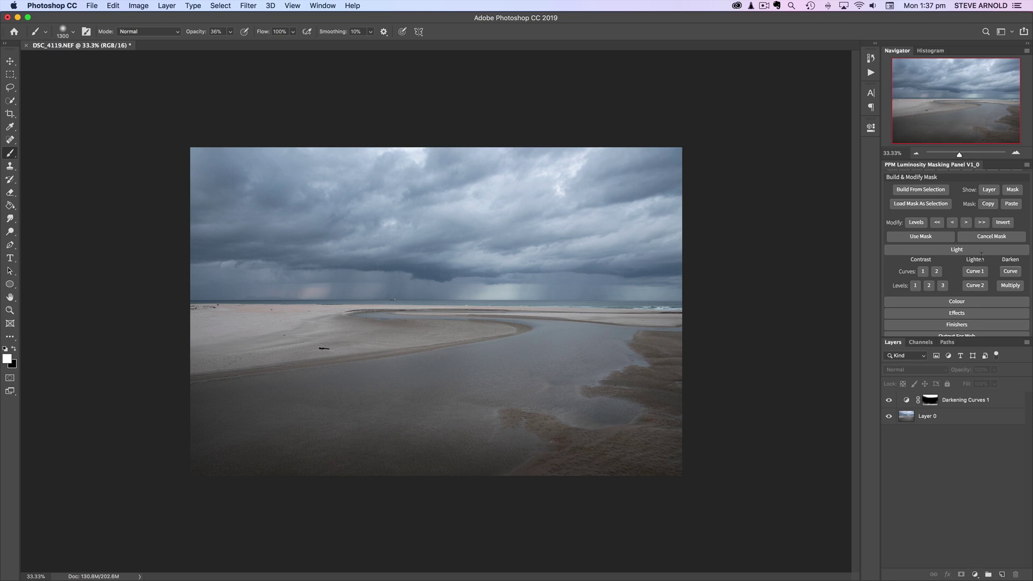
click(971, 286)
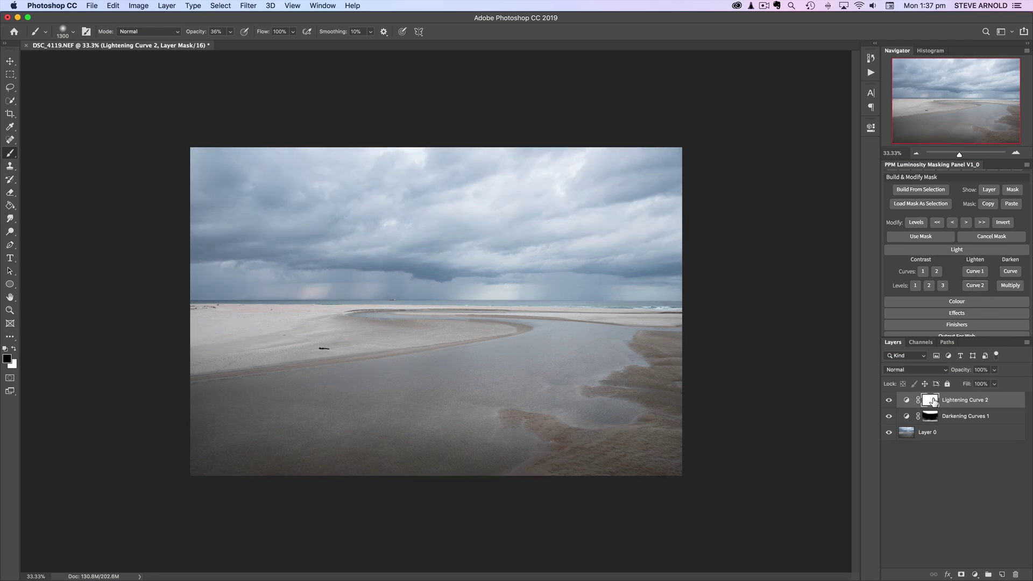
key(super+i)
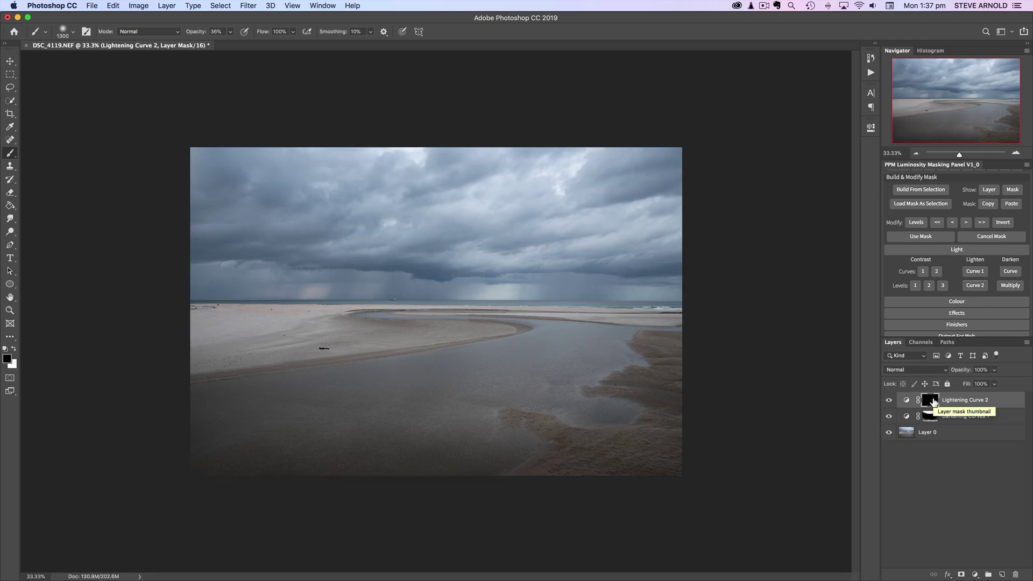
Paint white with an 800 px brush over the central water on the lightening curve's mask
click(13, 350)
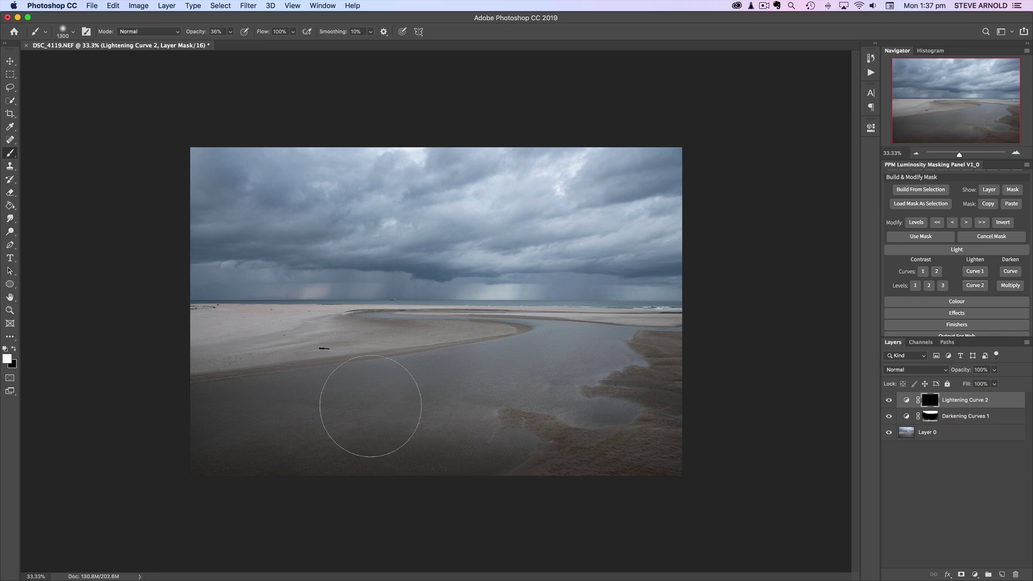
key(bracketleft)
key(bracketleft)
key(bracketleft)
key(bracketleft)
key(bracketleft)
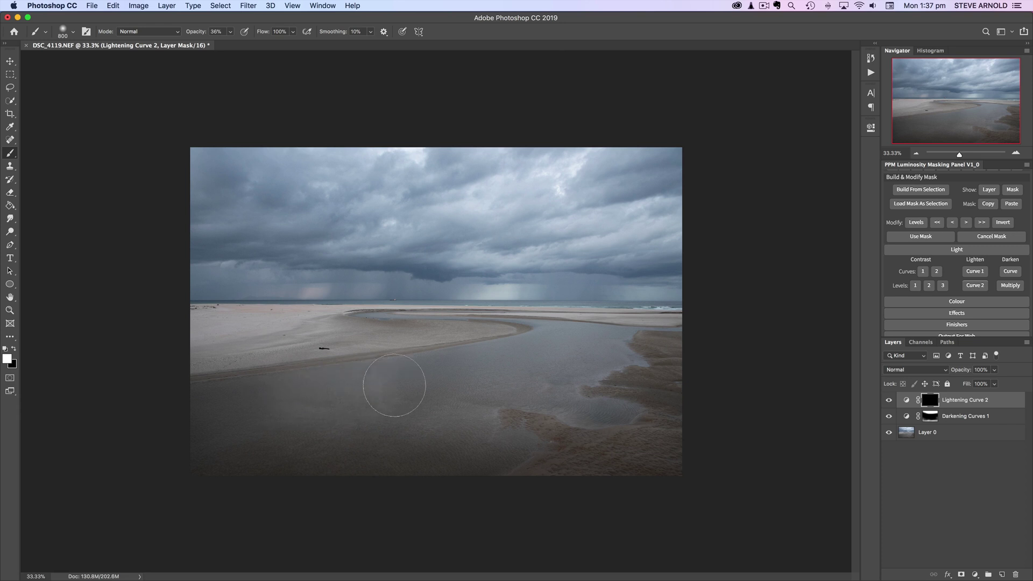
mouse_move(558, 349)
mouse_down()
mouse_move(535, 345)
mouse_move(599, 358)
mouse_move(608, 344)
mouse_move(562, 357)
mouse_move(552, 378)
mouse_move(621, 411)
mouse_move(520, 382)
mouse_move(358, 384)
mouse_move(191, 404)
mouse_move(512, 371)
mouse_move(422, 382)
mouse_move(546, 350)
mouse_up()
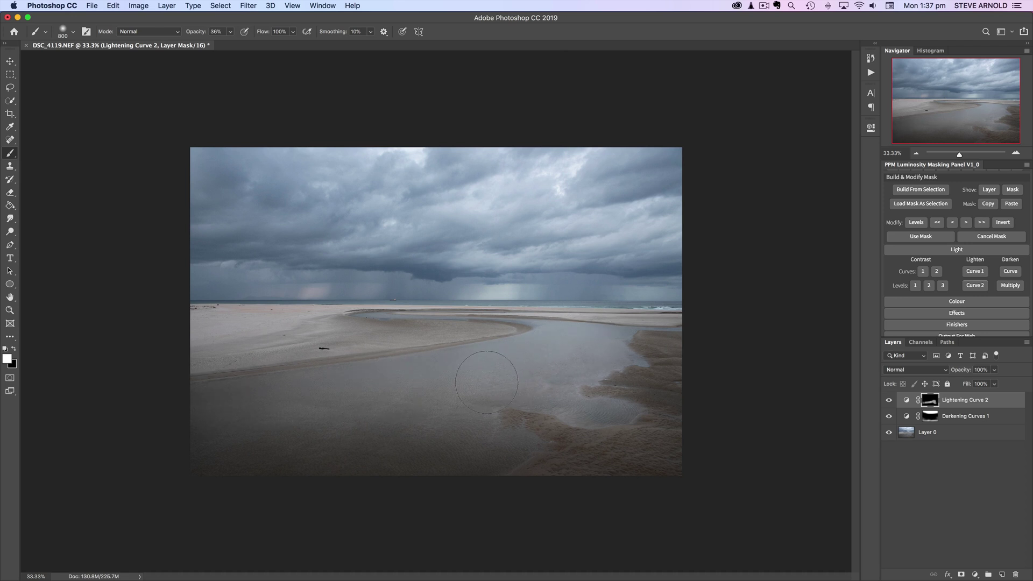
Reduce the brush to 70 px and paint the narrow winding channel near the shoreline into the lightening mask
key(bracketleft)
key(bracketleft)
key(bracketleft)
key(bracketleft)
click(1014, 154)
click(1015, 154)
key(bracketleft)
key(bracketleft)
key(bracketleft)
key(bracketleft)
key(bracketleft)
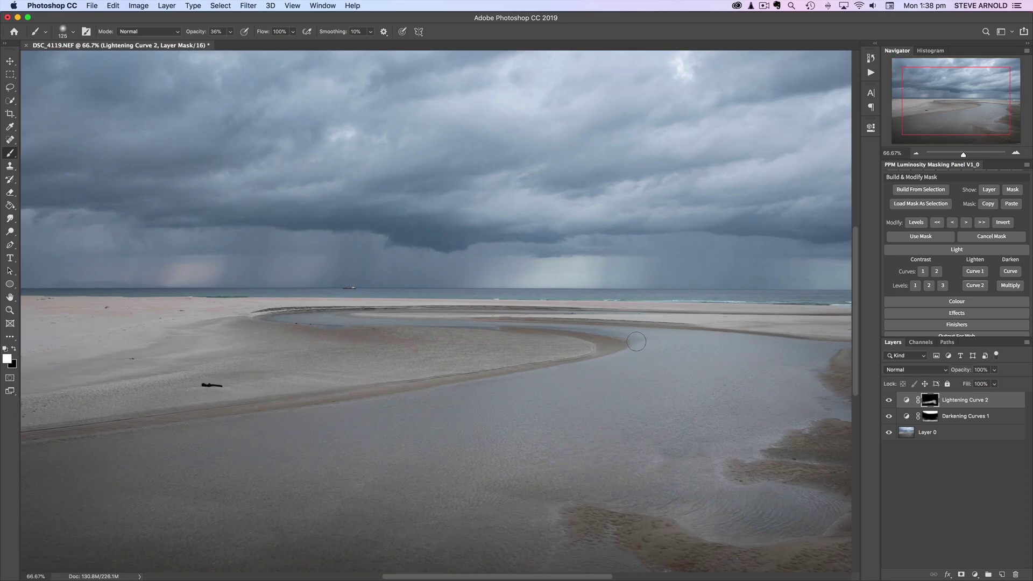
key(bracketleft)
key(bracketleft)
key(bracketleft)
drag(589, 330, 309, 324)
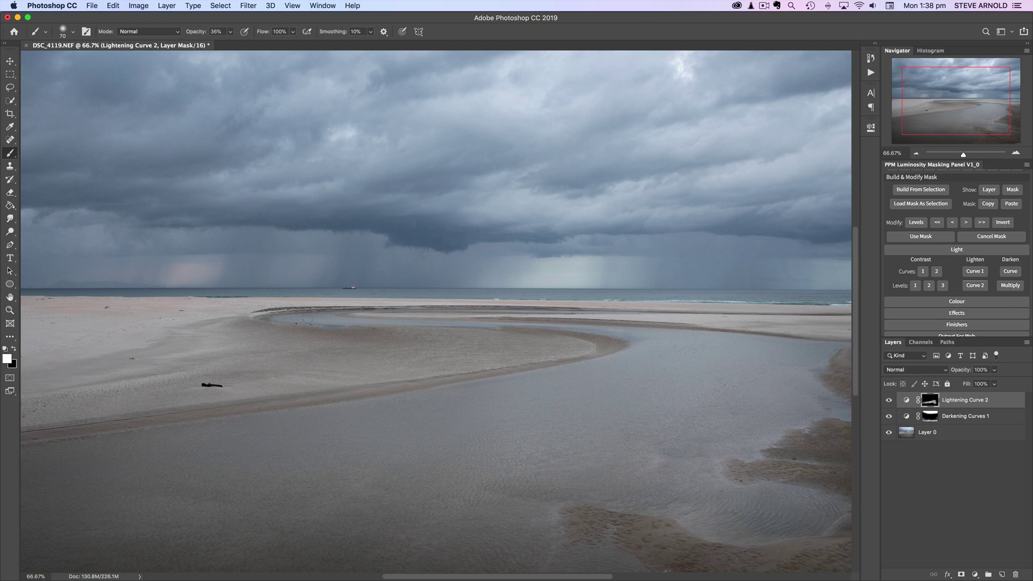
drag(396, 313, 737, 316)
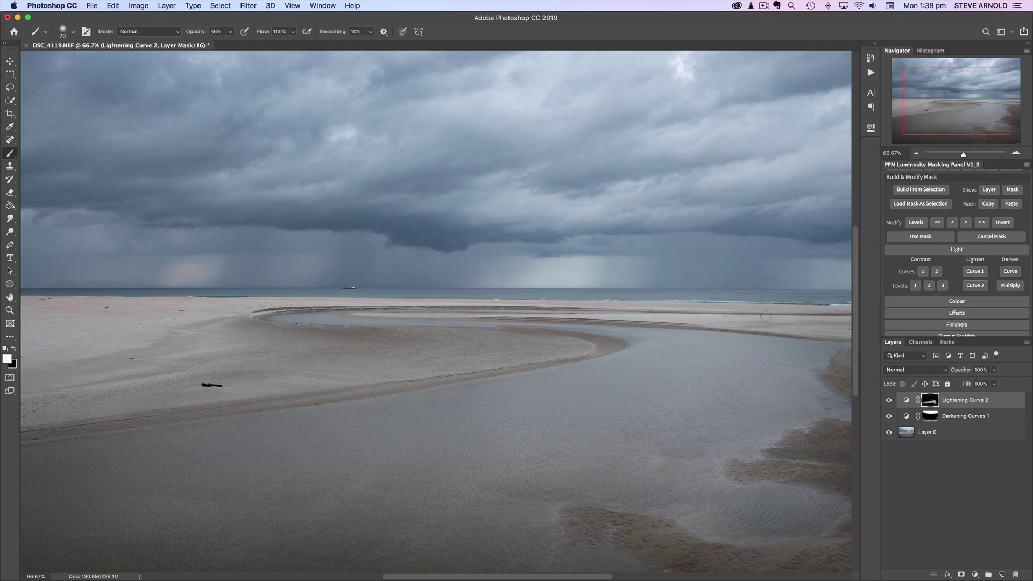
Compare the whole image with and without the Lightening Curve 2 layer
click(889, 400)
click(888, 401)
click(916, 153)
click(915, 153)
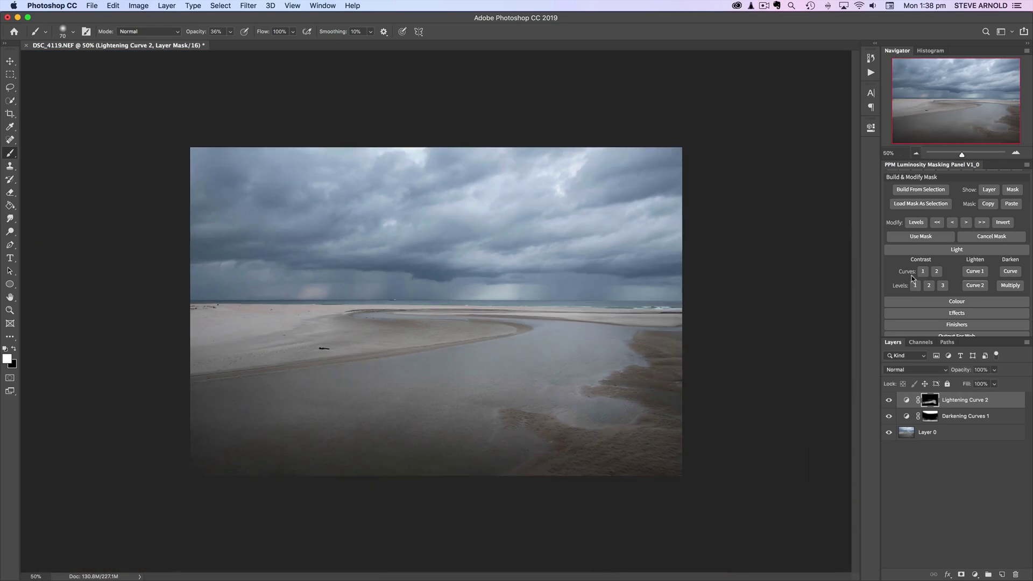
click(888, 400)
click(889, 401)
click(888, 400)
click(889, 400)
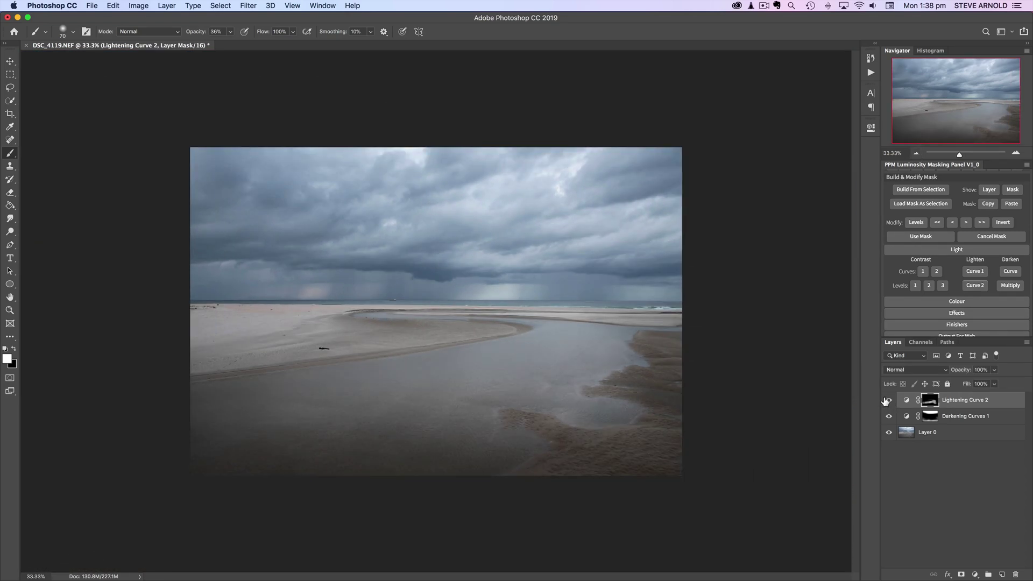
Enlarge the brush to 1100 px and paint the foreground water into the lightening mask
key(])
key(])
key(])
key(])
key(])
key(])
key(])
key(])
key(])
key(])
key(])
drag(394, 431, 434, 445)
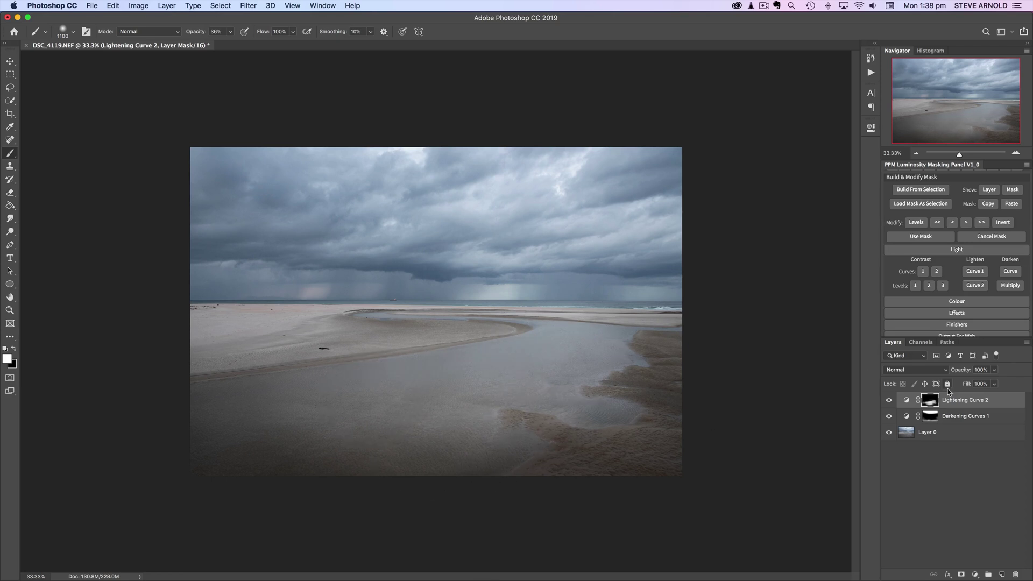
Check the overall light balance at a reduced zoom by hiding and showing the lightening and darkening curve layers
click(889, 403)
click(891, 402)
click(916, 153)
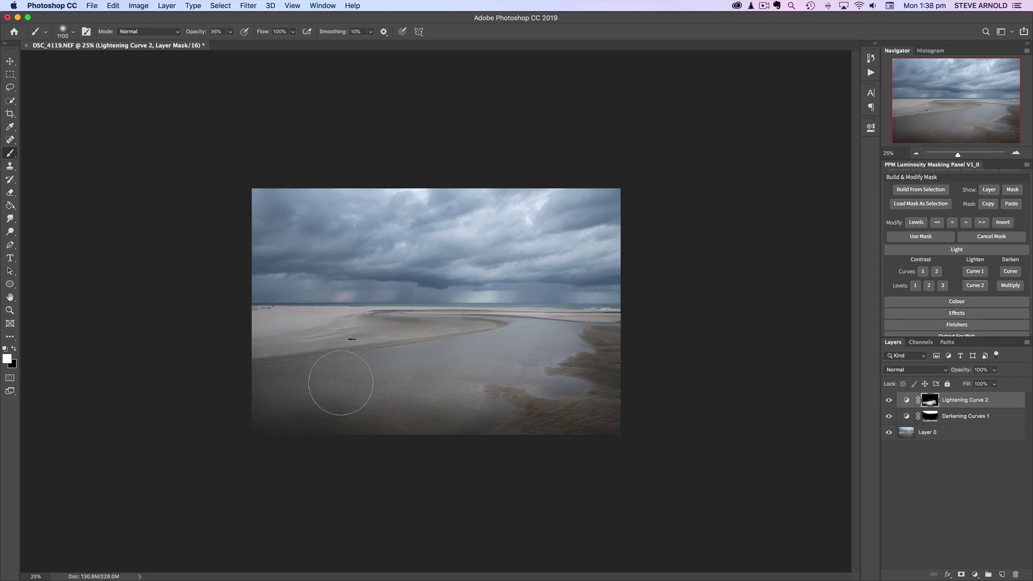
click(888, 400)
click(888, 400)
click(889, 400)
click(889, 400)
drag(889, 416, 892, 398)
click(889, 400)
click(888, 400)
click(1016, 154)
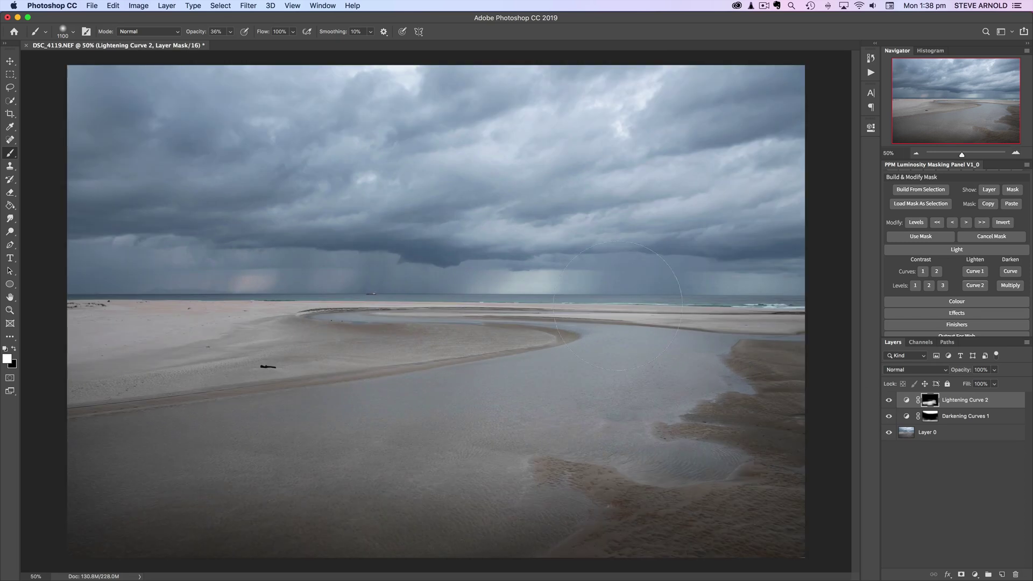
Reduce the brush size to 800 px and recheck the lightening effect against the image without it
key(bracketleft)
key(bracketleft)
key(bracketleft)
click(916, 155)
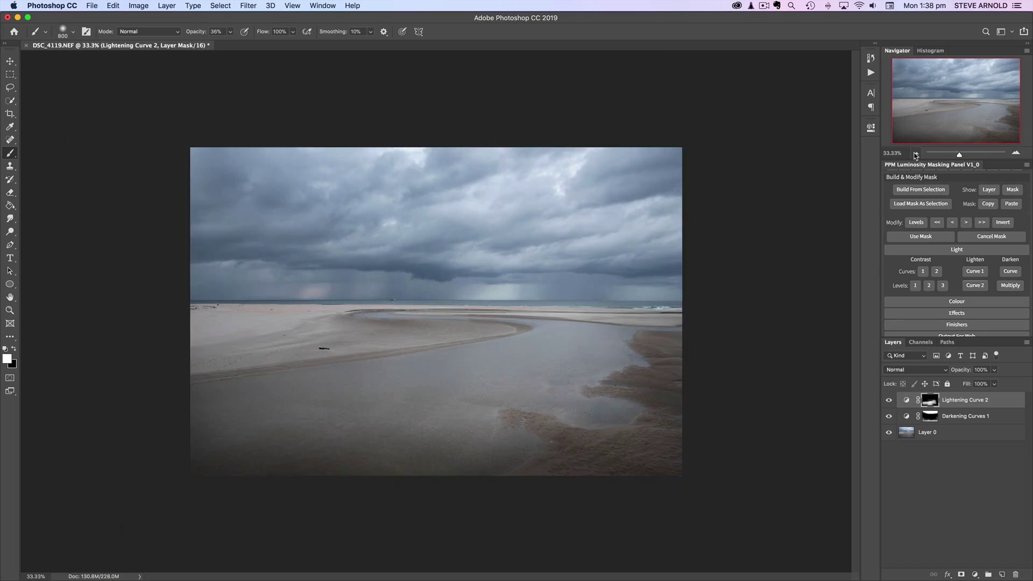
click(889, 401)
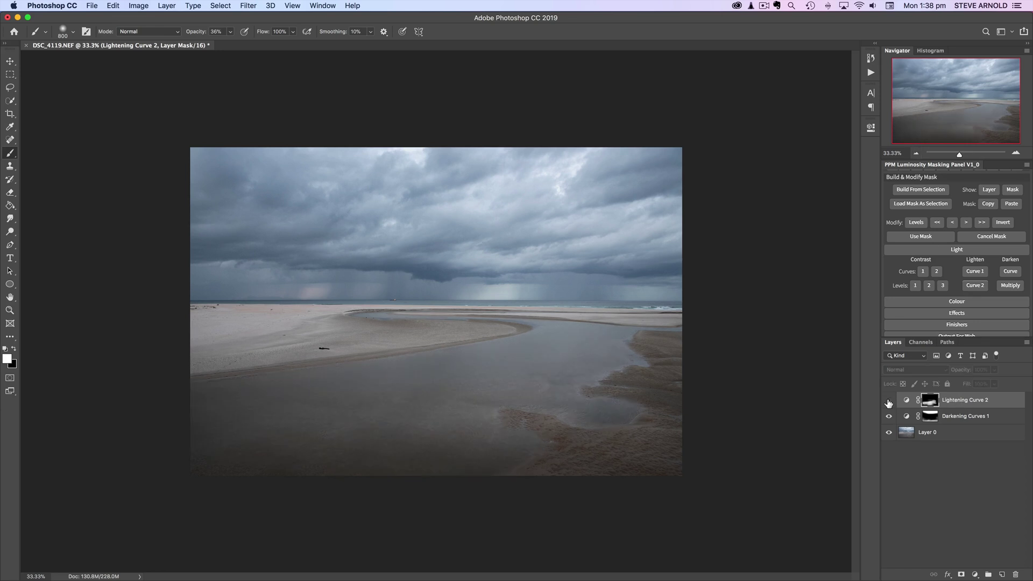
click(889, 401)
click(889, 401)
click(889, 401)
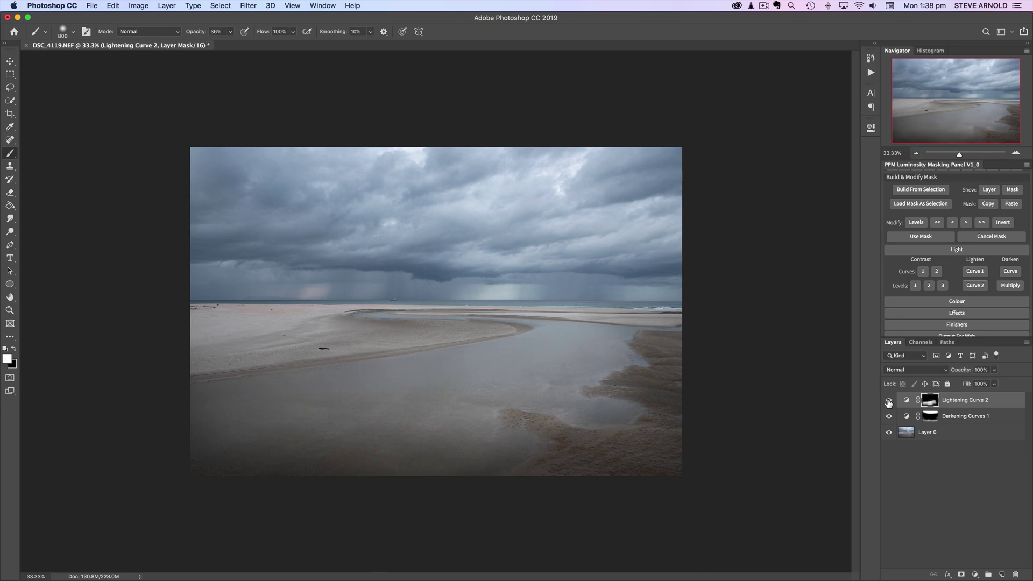
Add a Levels 1 contrast adjustment above Lightening Curve 2 and lower its white input level to 223
click(965, 482)
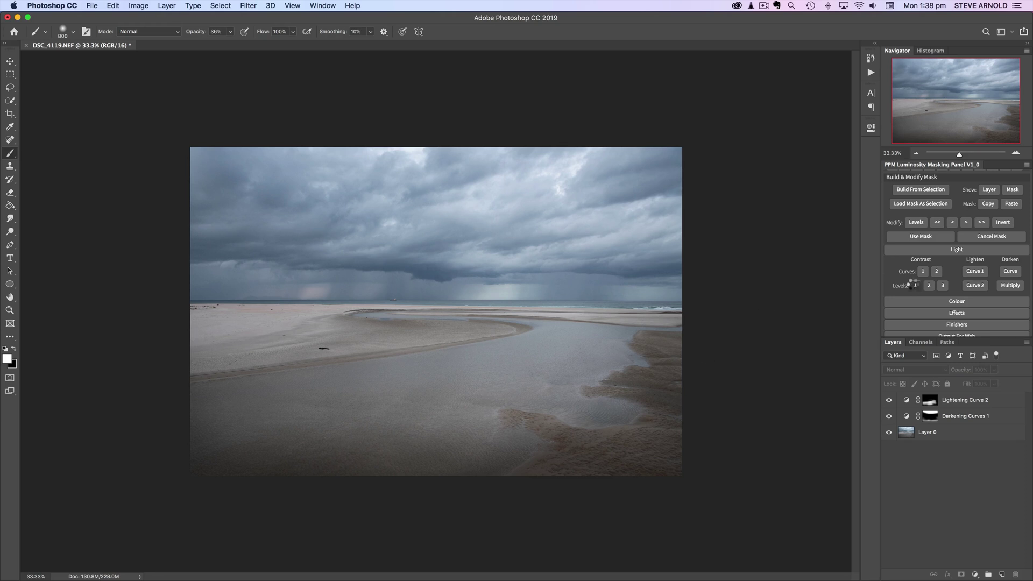
click(915, 286)
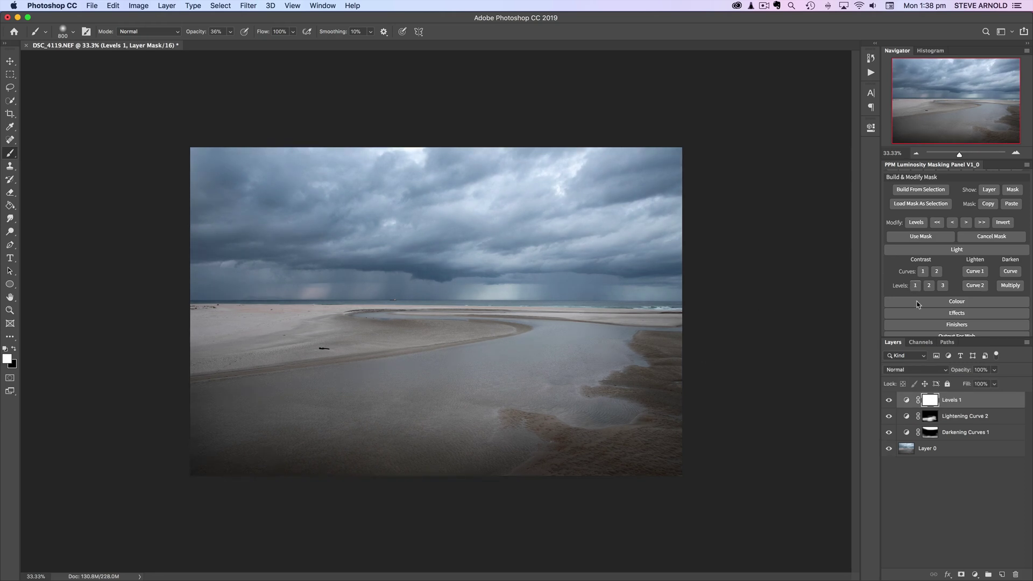
double_click(906, 401)
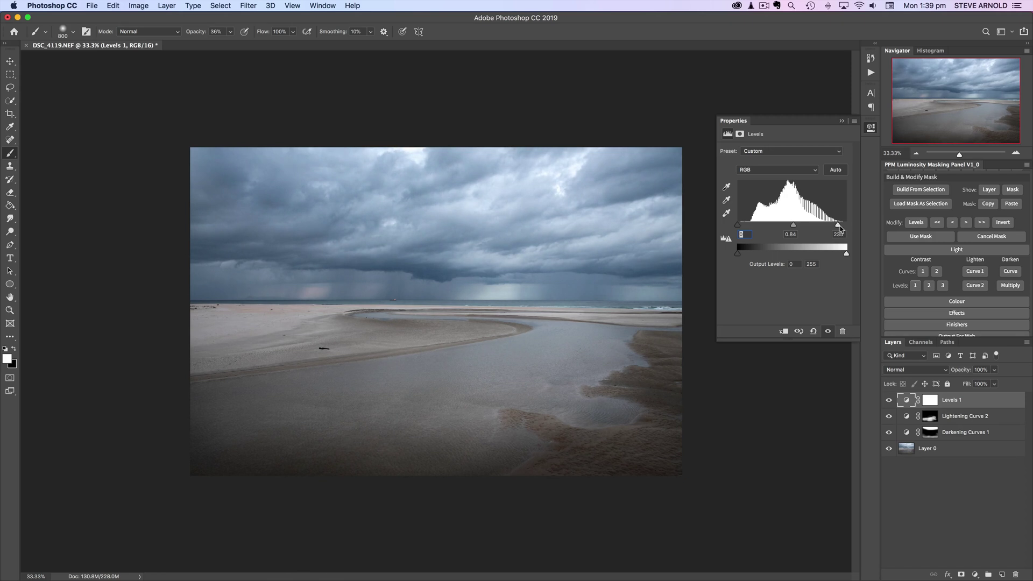
drag(837, 228, 834, 229)
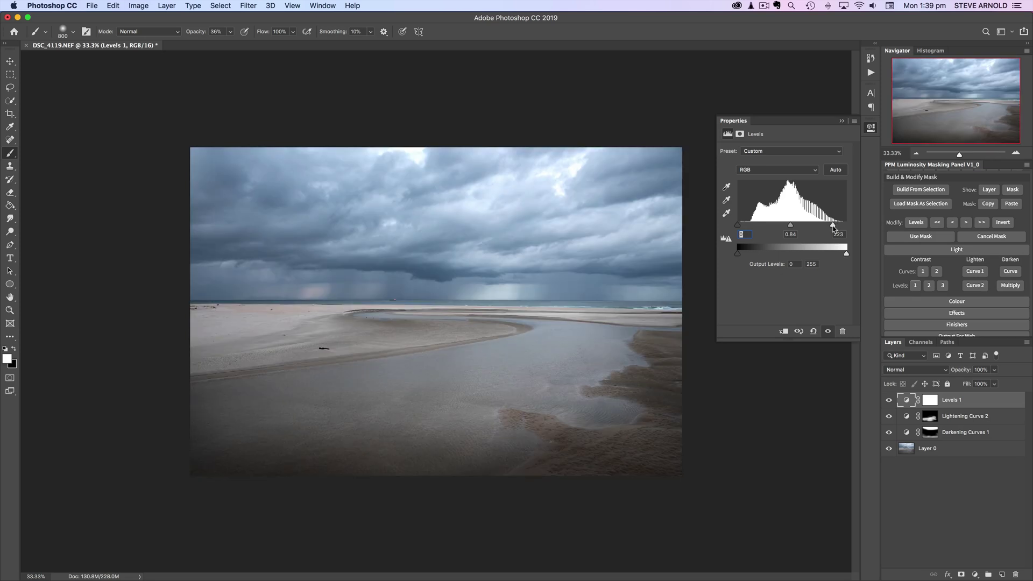
Compare the image with and without the Levels 1 adjustment
click(889, 401)
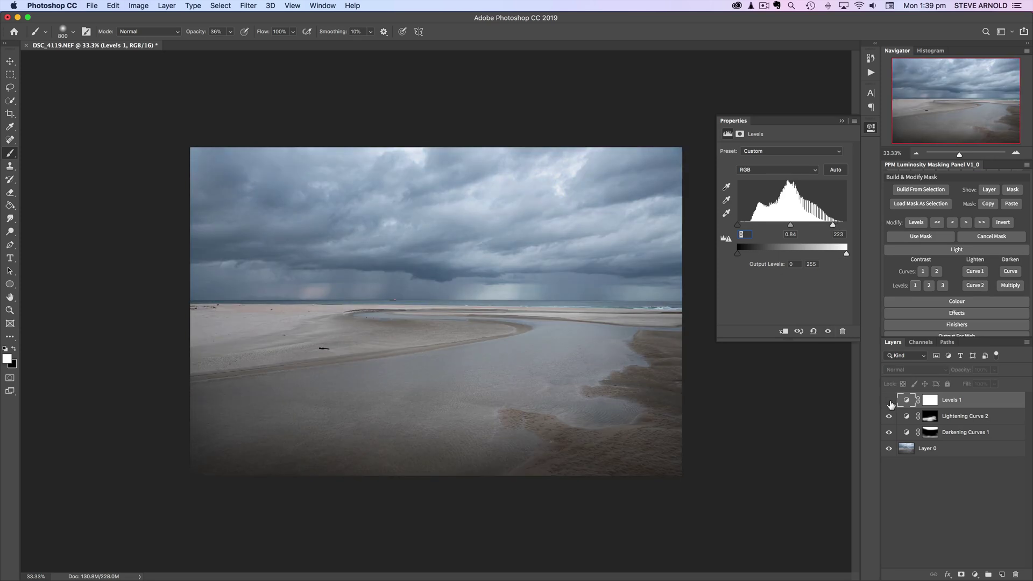
click(889, 401)
click(889, 401)
click(889, 401)
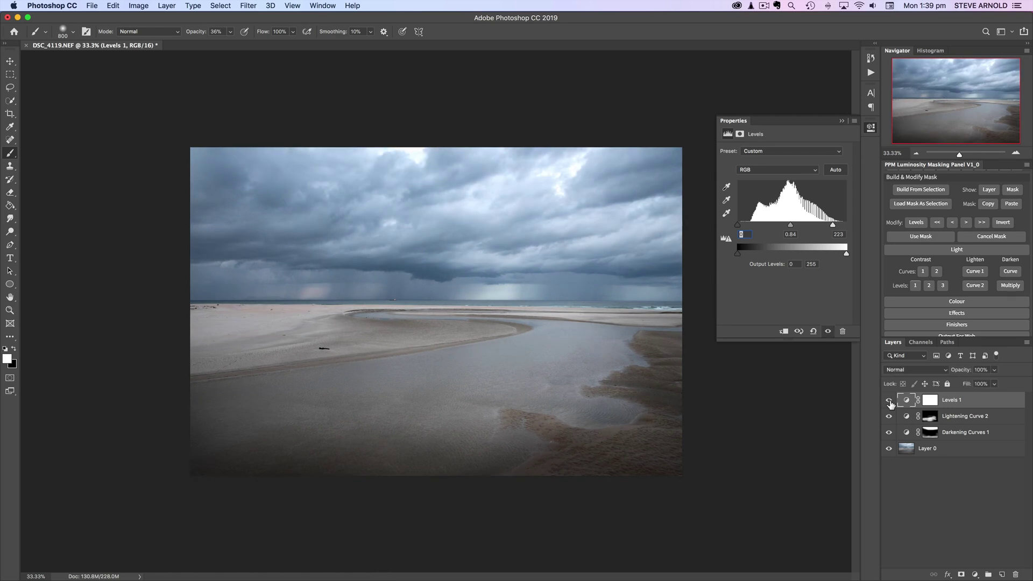
Try a white input level of 210 on Levels 1, and settle on 234 to hold back the bright clouds
click(1015, 153)
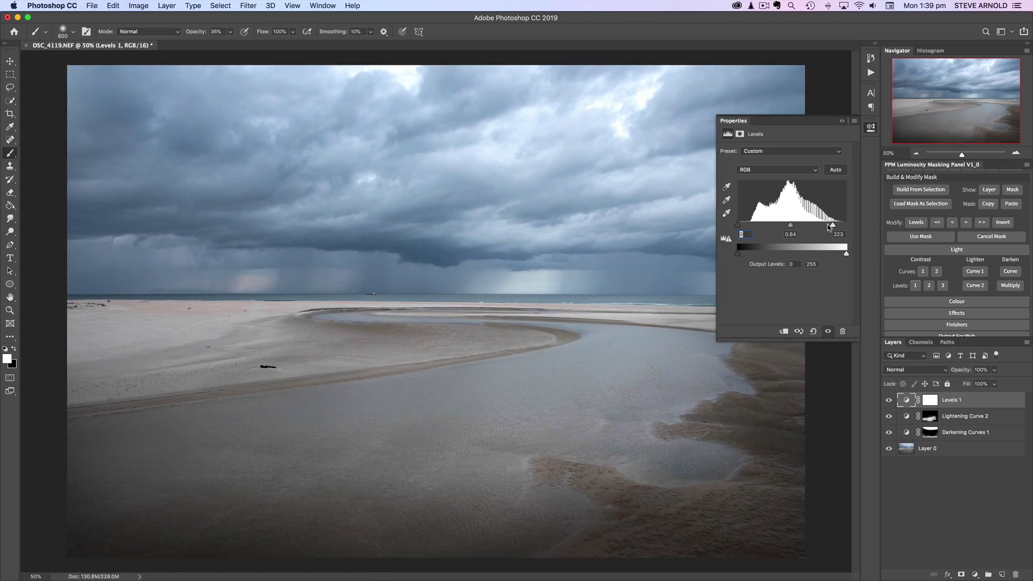
mouse_move(833, 228)
mouse_down()
mouse_move(803, 229)
mouse_move(817, 228)
mouse_up()
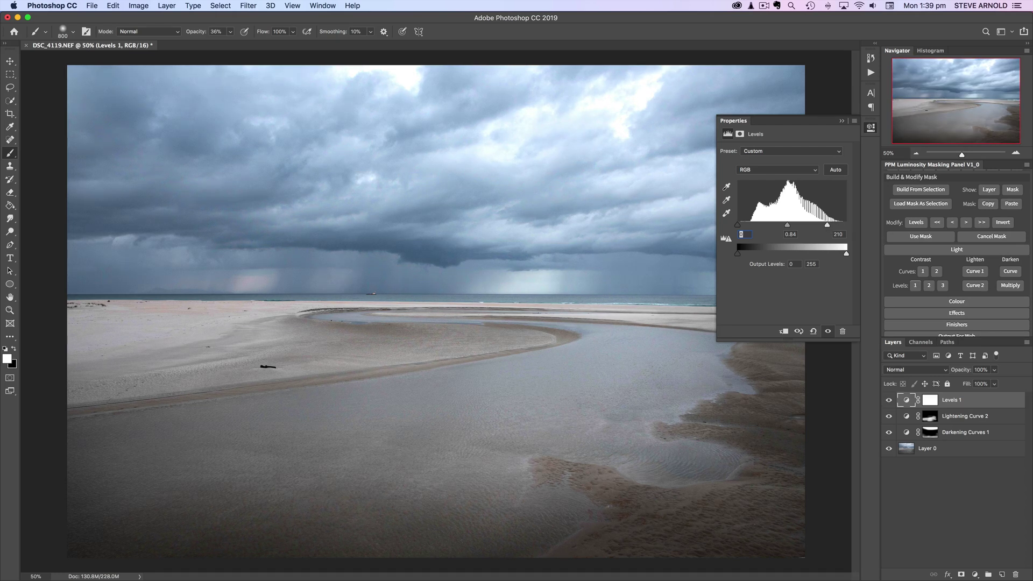
drag(828, 227, 834, 227)
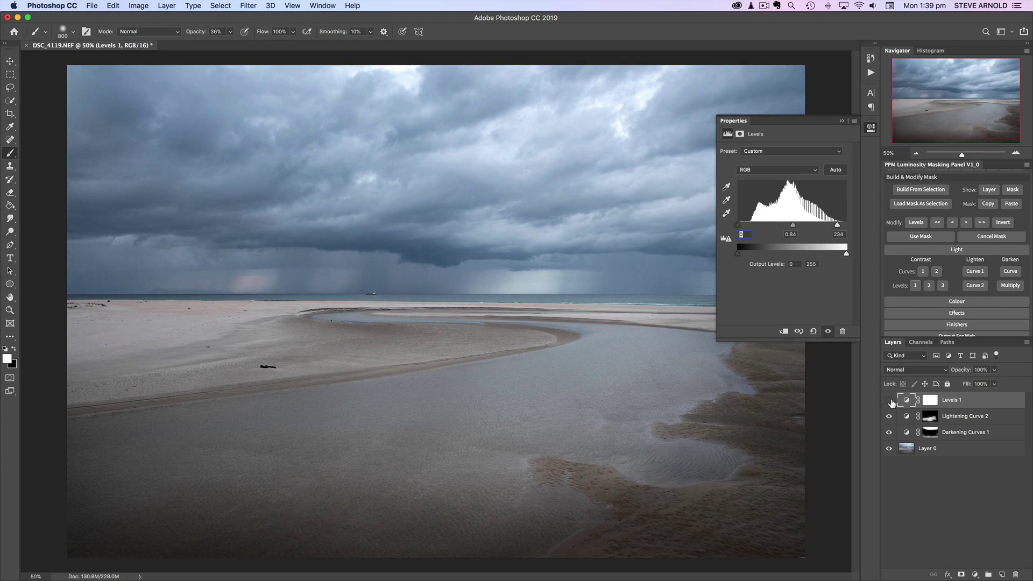
Check the contrast change by hiding and showing Levels 1 at 50% and 33.33% zoom, closing the adjustment's properties
click(889, 400)
click(889, 400)
click(888, 400)
click(889, 399)
click(916, 153)
click(873, 131)
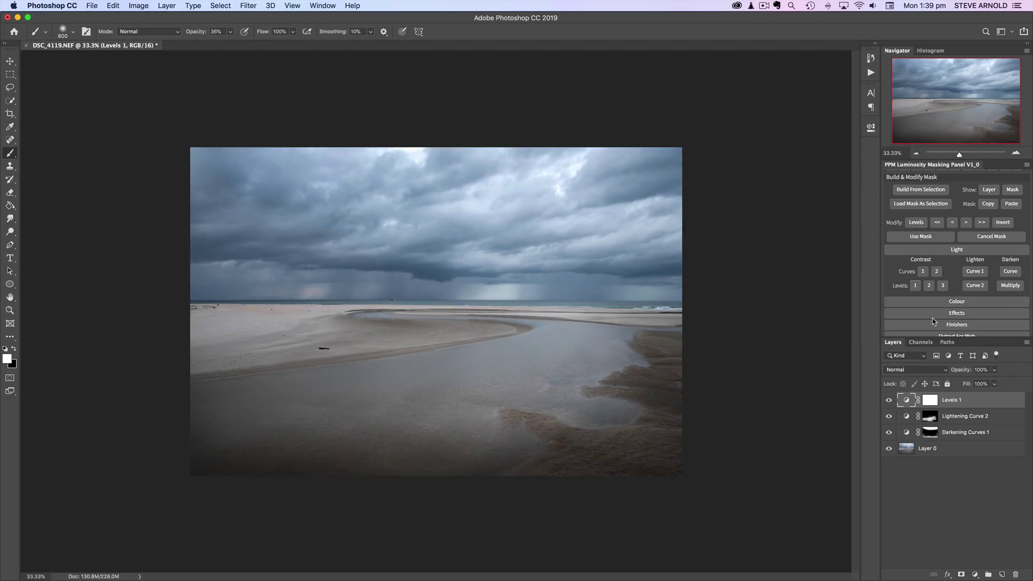
click(889, 401)
click(889, 401)
click(1016, 153)
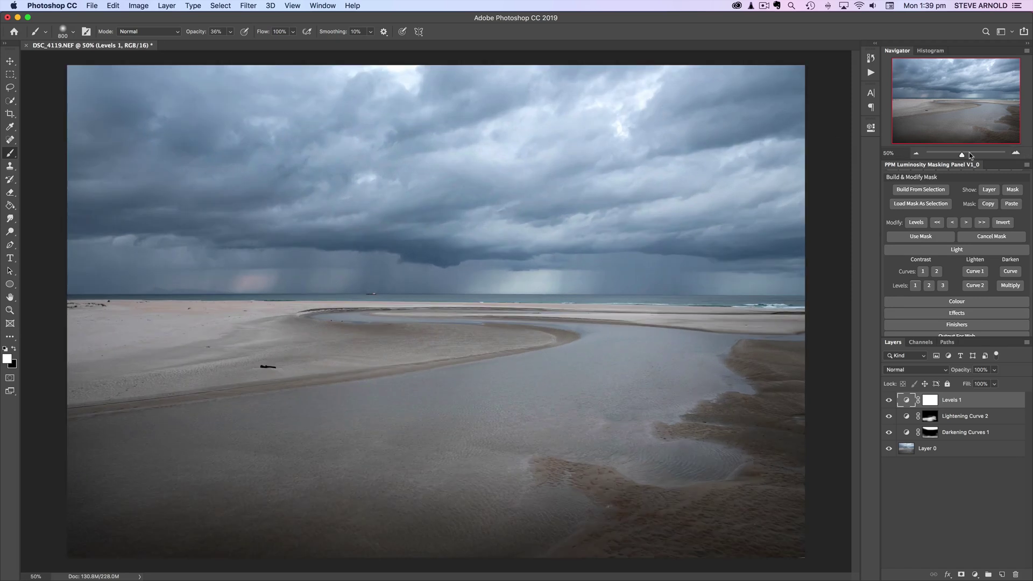
click(916, 153)
Load the level 5 highlights luminosity selection, hide its edges and paint black over the brightest clouds on the Levels 1 mask
scroll(960, 288, up, 3)
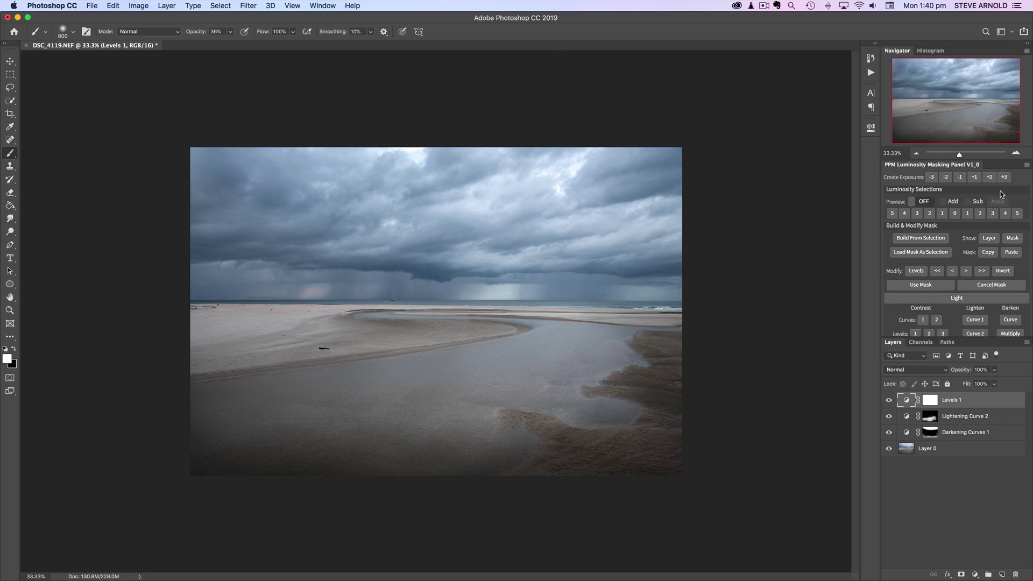
click(1016, 214)
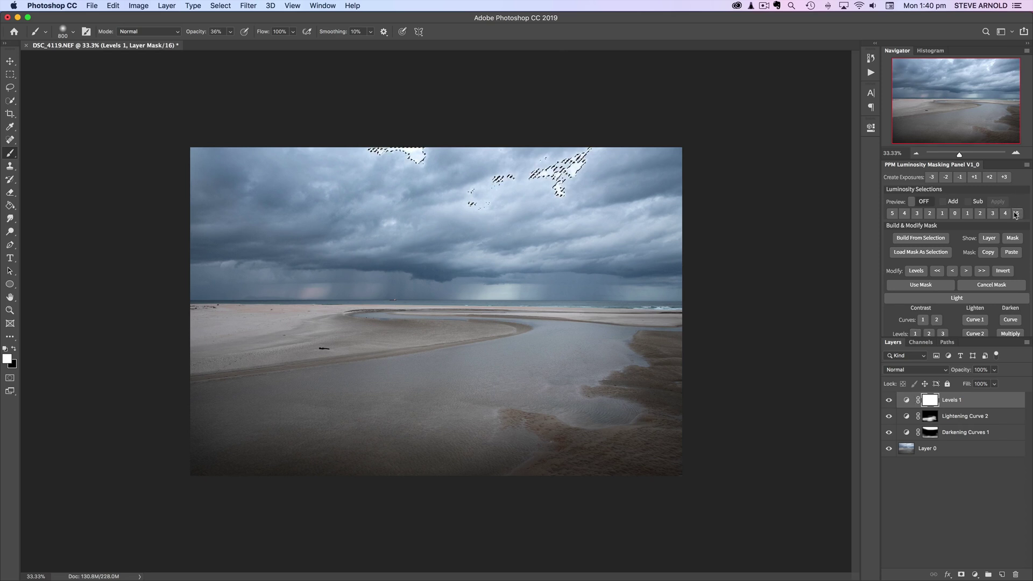
key(x)
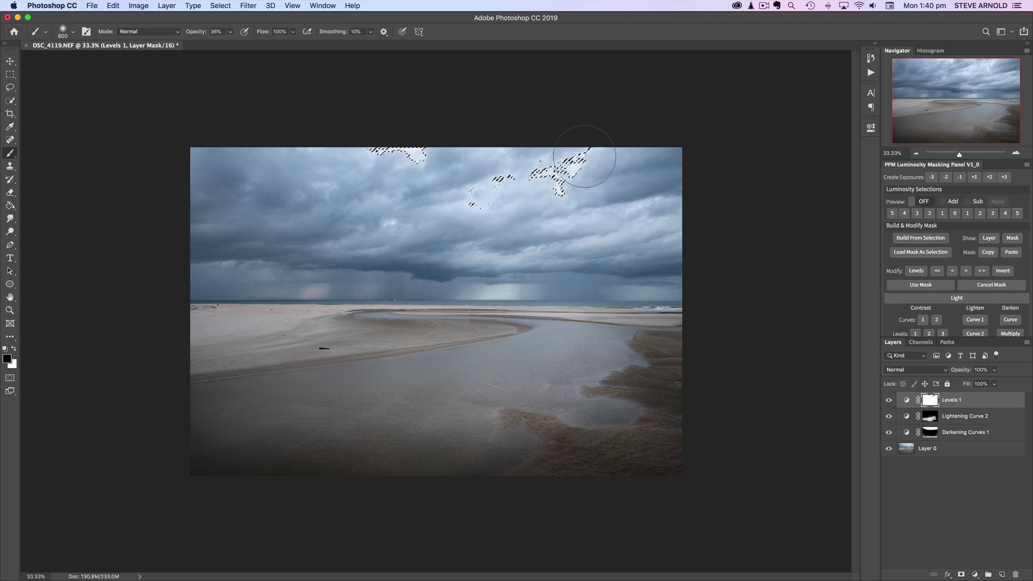
key(super+h)
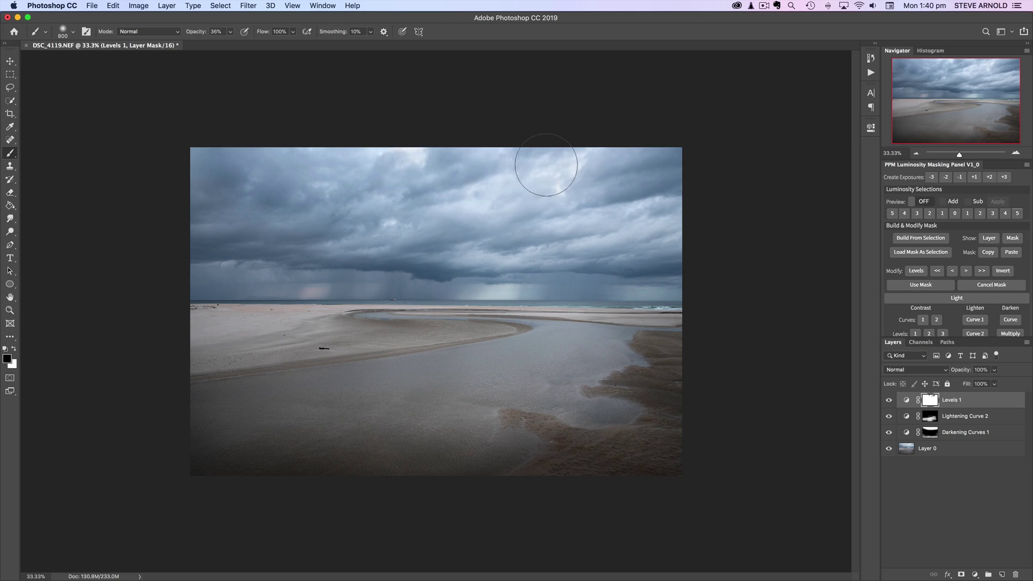
Examine the bright clouds by switching the Levels 1 layer and its mask off and on at both zoom levels
click(889, 399)
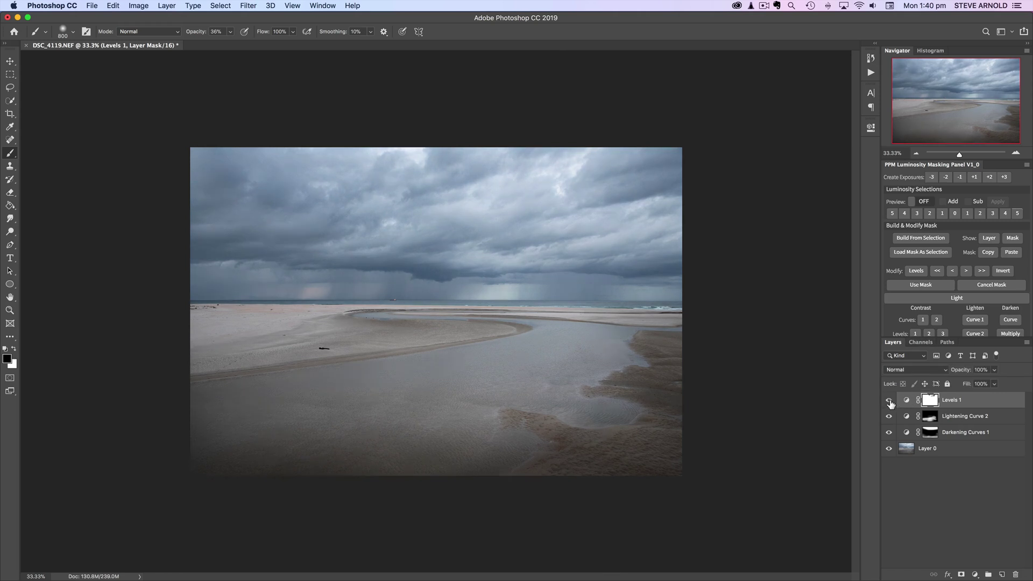
click(889, 399)
shift+click(929, 403)
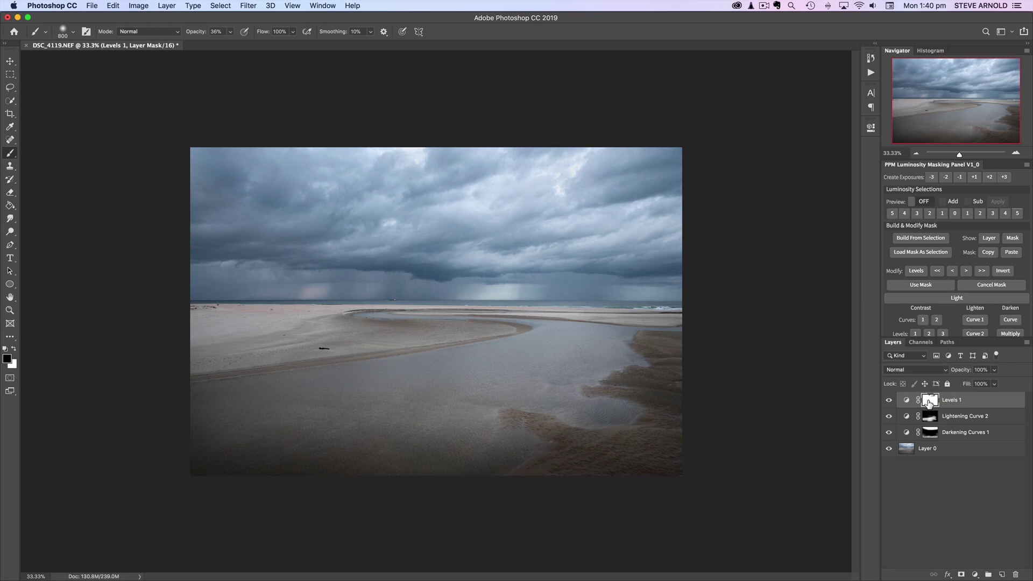
shift+click(930, 403)
click(1016, 154)
shift+click(932, 403)
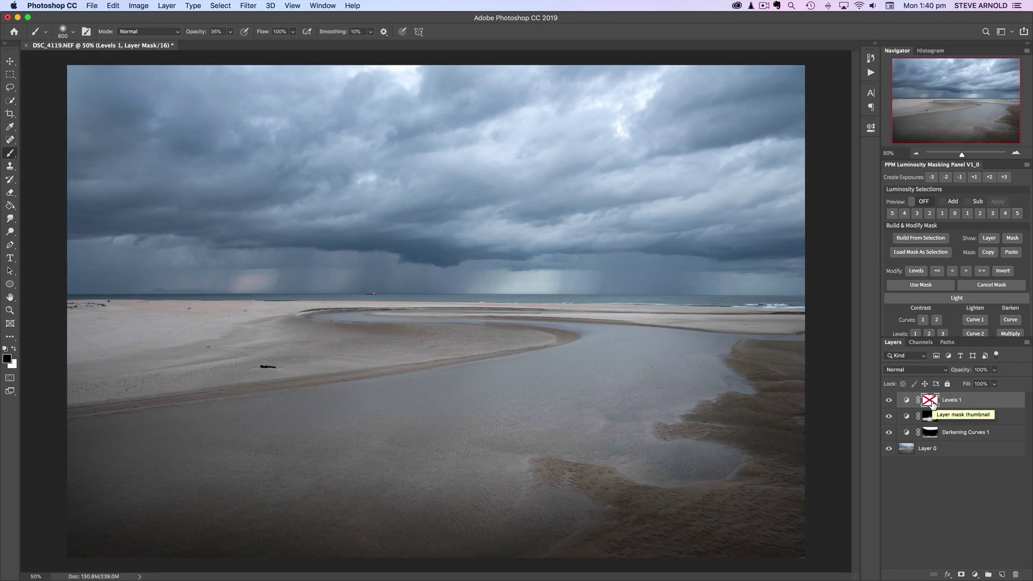
shift+click(932, 404)
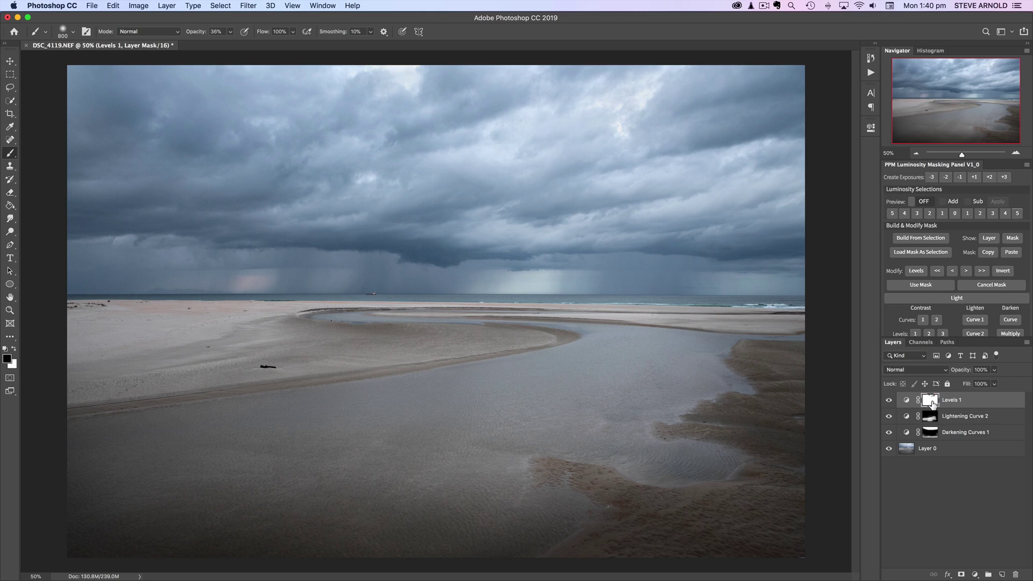
shift+click(932, 404)
shift+click(933, 403)
click(916, 154)
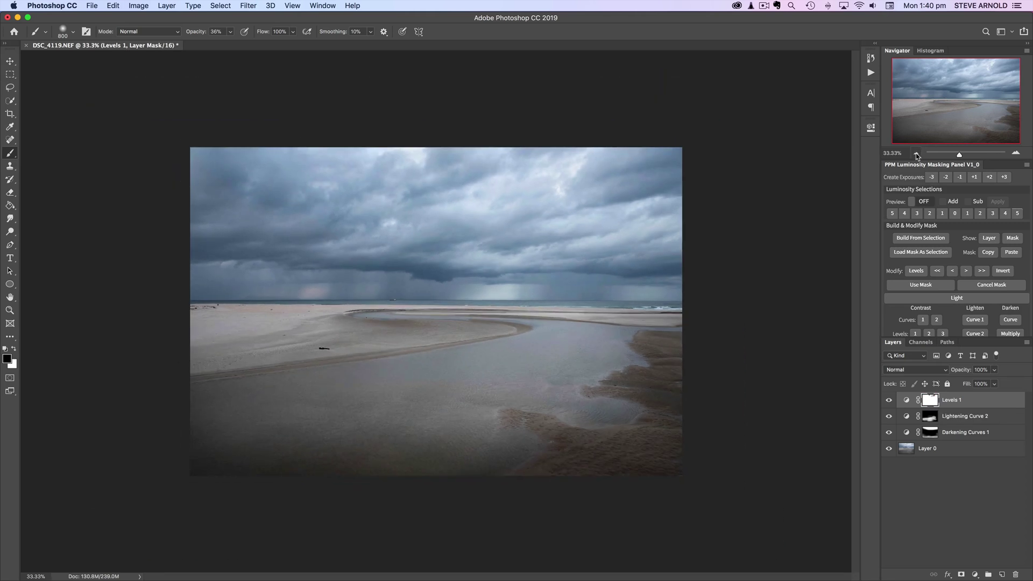
Compare the original photo with the combined Levels 1, Lightening Curve 2 and Darkening Curves 1 adjustments
click(889, 401)
click(889, 400)
click(889, 400)
click(889, 400)
drag(890, 413, 889, 400)
click(888, 433)
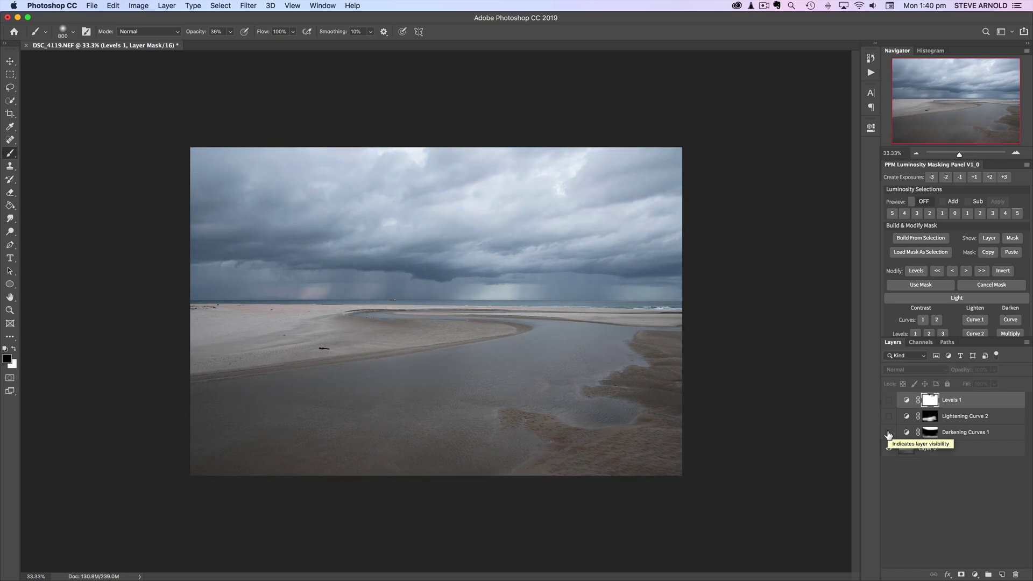
drag(889, 433, 888, 402)
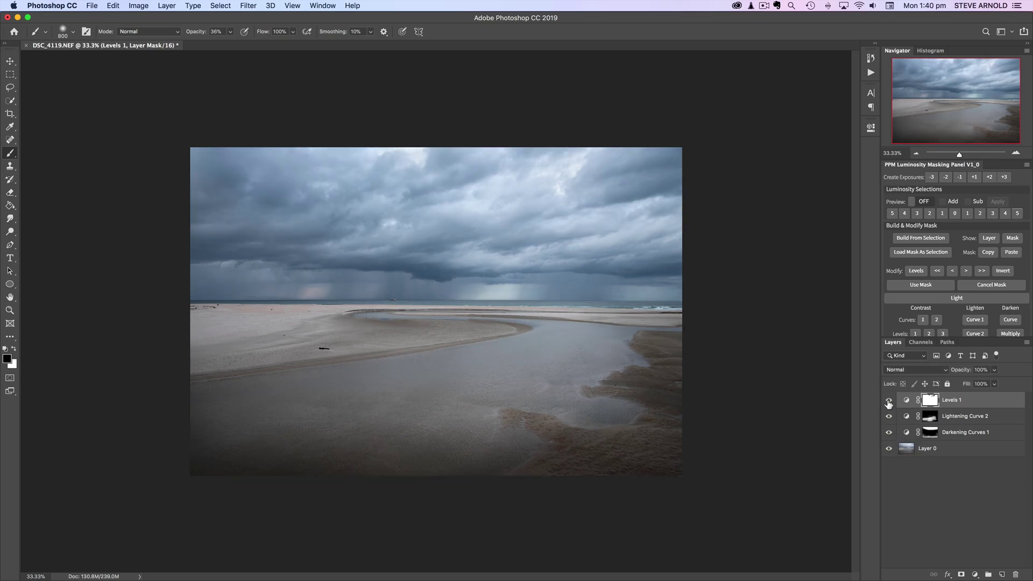
click(889, 403)
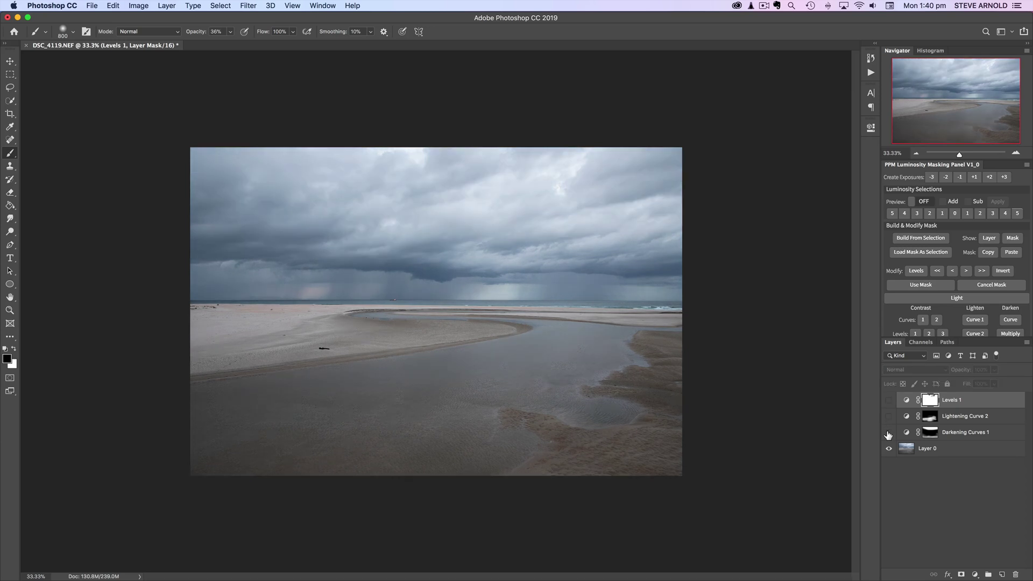
click(889, 401)
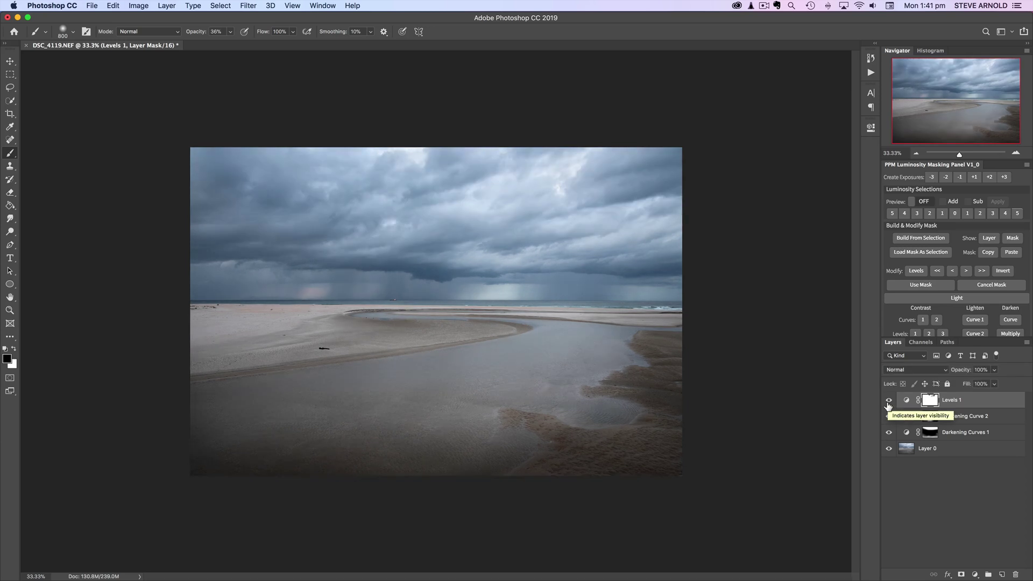
click(889, 401)
click(888, 416)
click(890, 432)
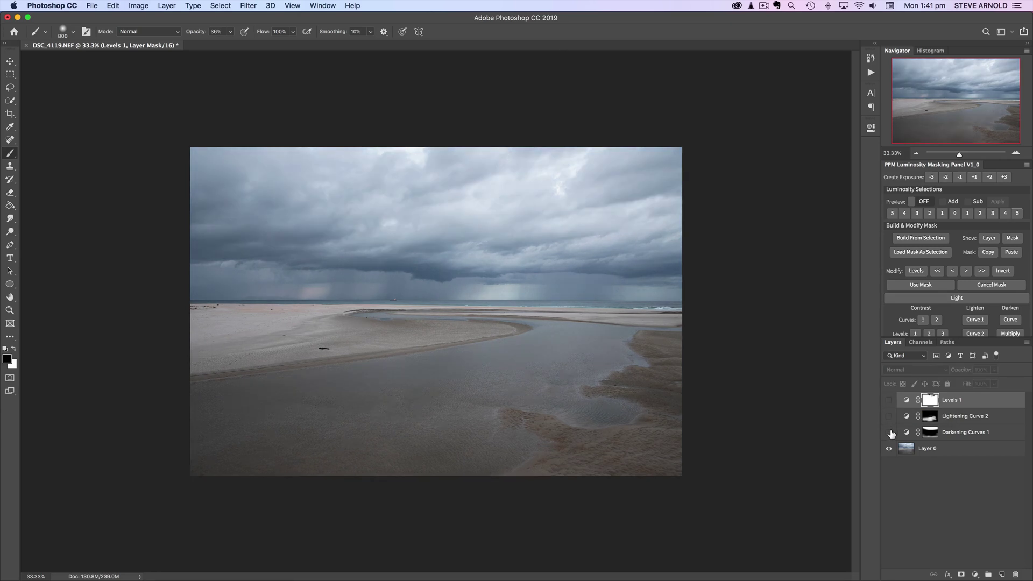
drag(889, 433, 889, 401)
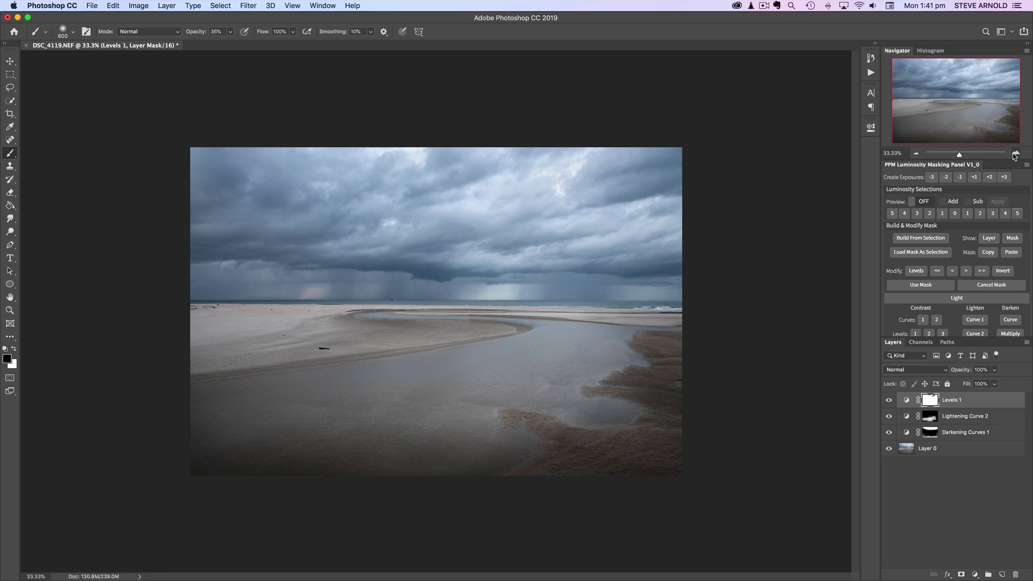
click(1015, 154)
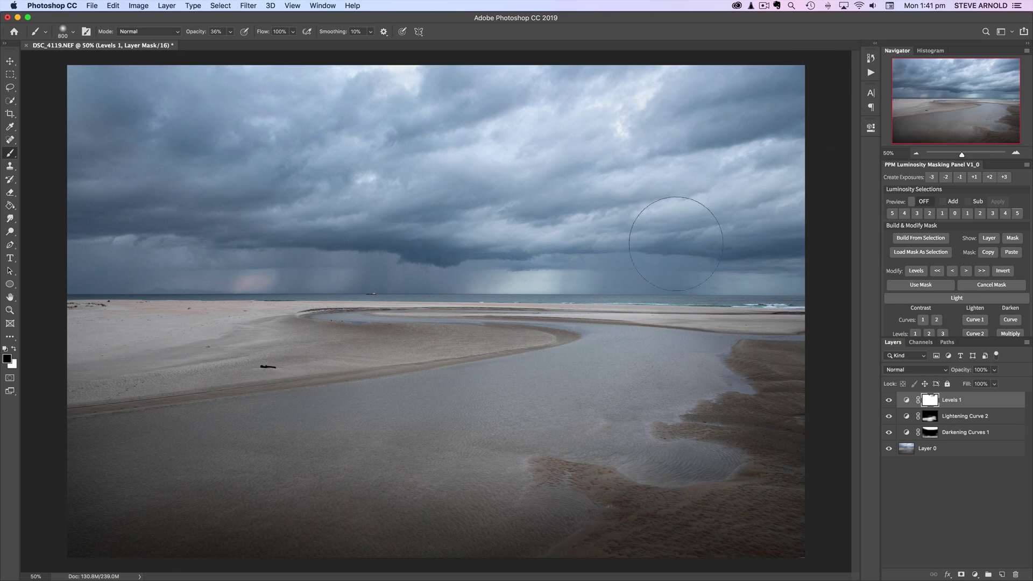
click(916, 153)
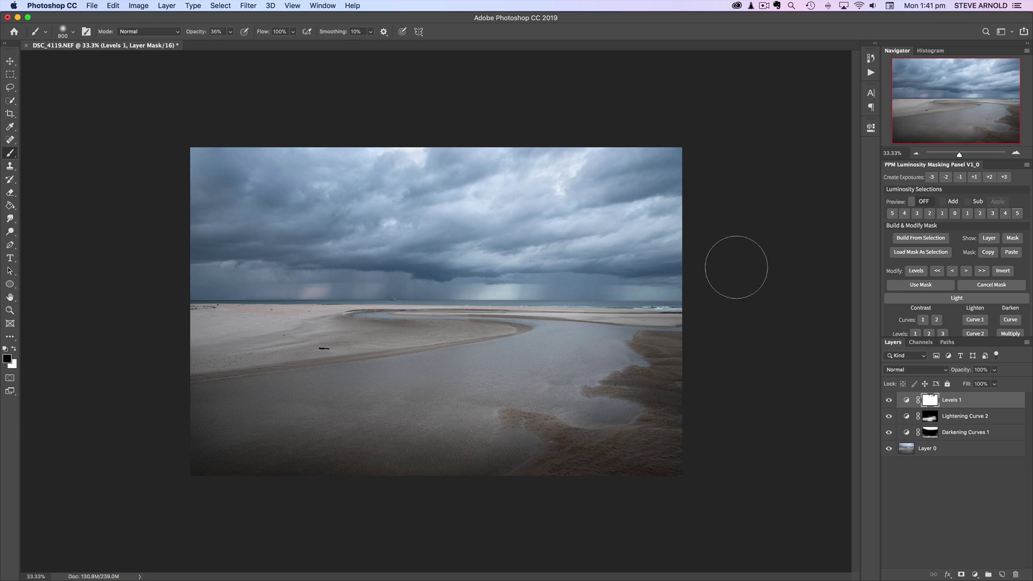
Add a 50% Grey dodge and burn pixel layer above Levels 1 from the luminosity masking finishers
scroll(965, 288, down, 3)
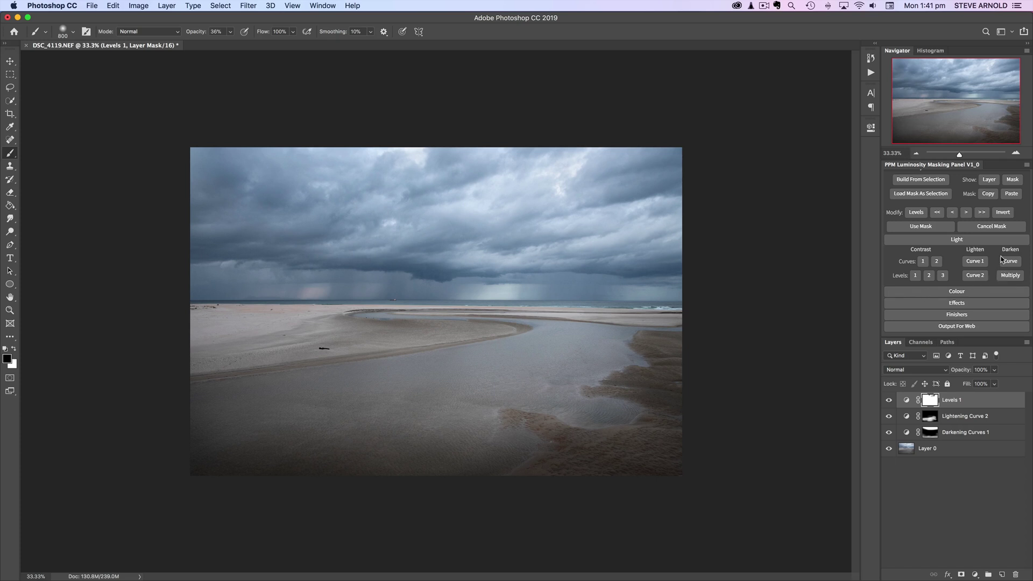
scroll(1005, 271, down, 1)
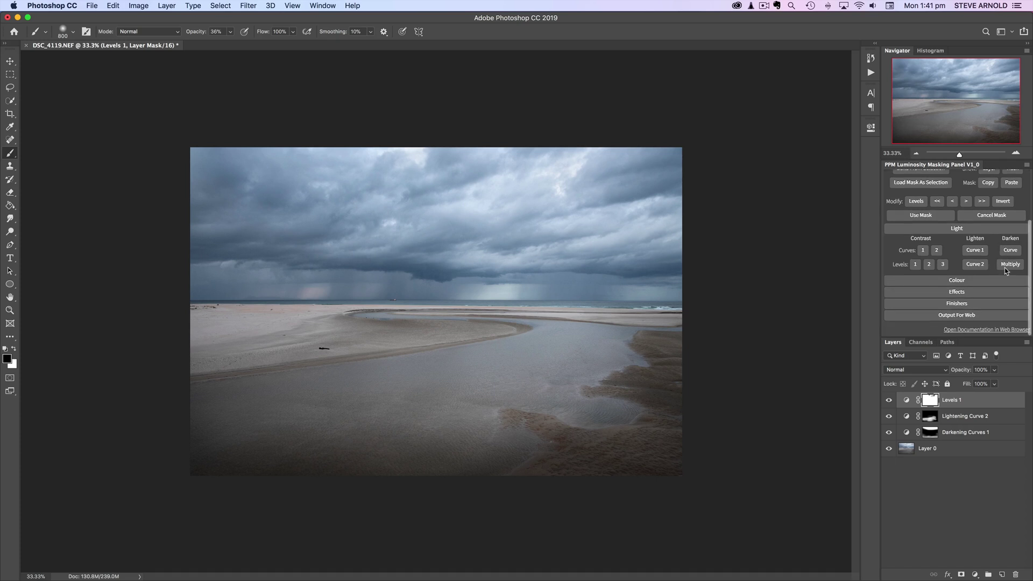
click(952, 303)
scroll(947, 307, down, 5)
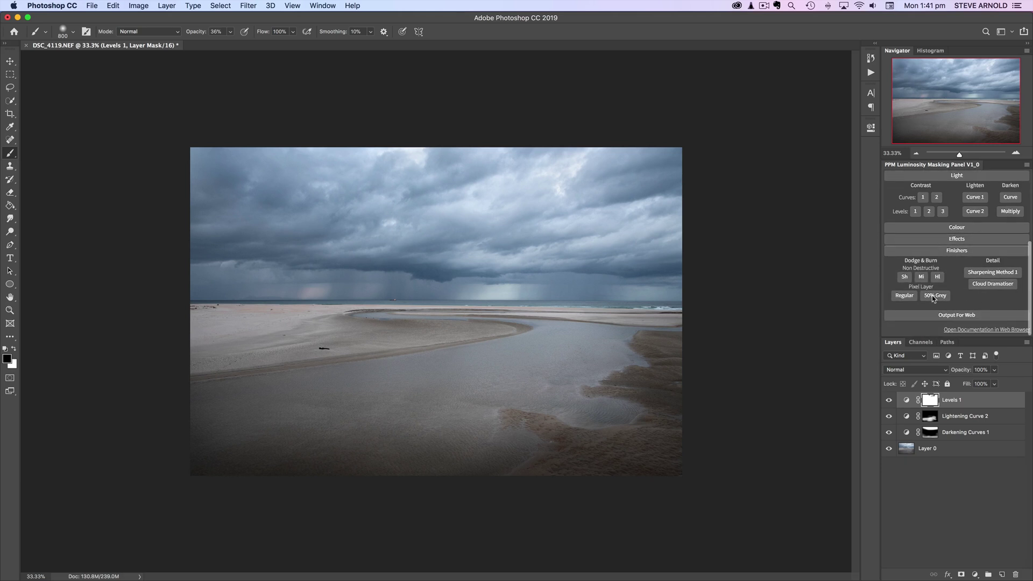
click(936, 296)
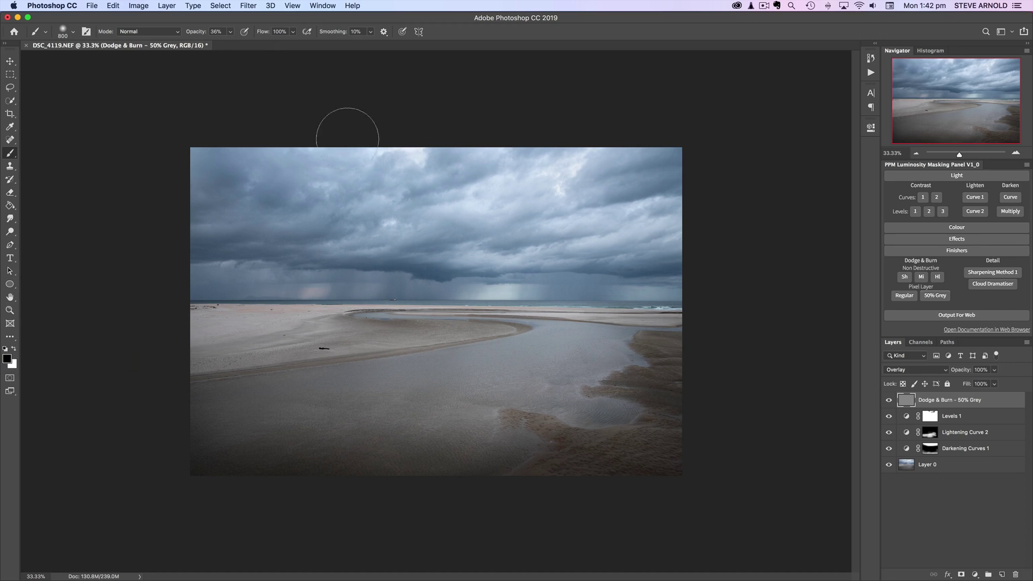
Burn the dark cloud base above the horizon on the 50% Grey layer with a 300 px black brush at 5% opacity
click(1016, 153)
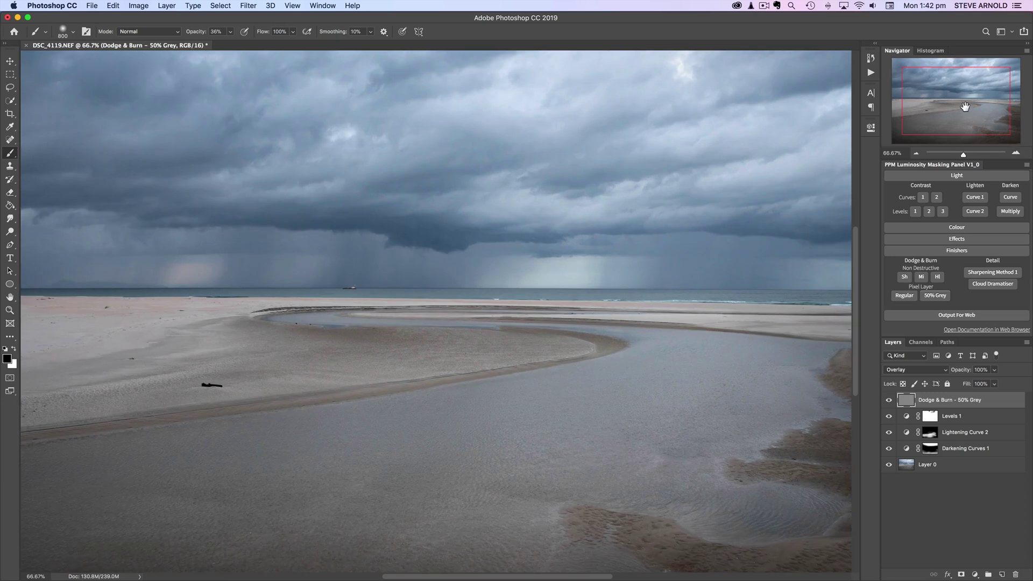
drag(964, 106, 955, 98)
drag(196, 33, 182, 46)
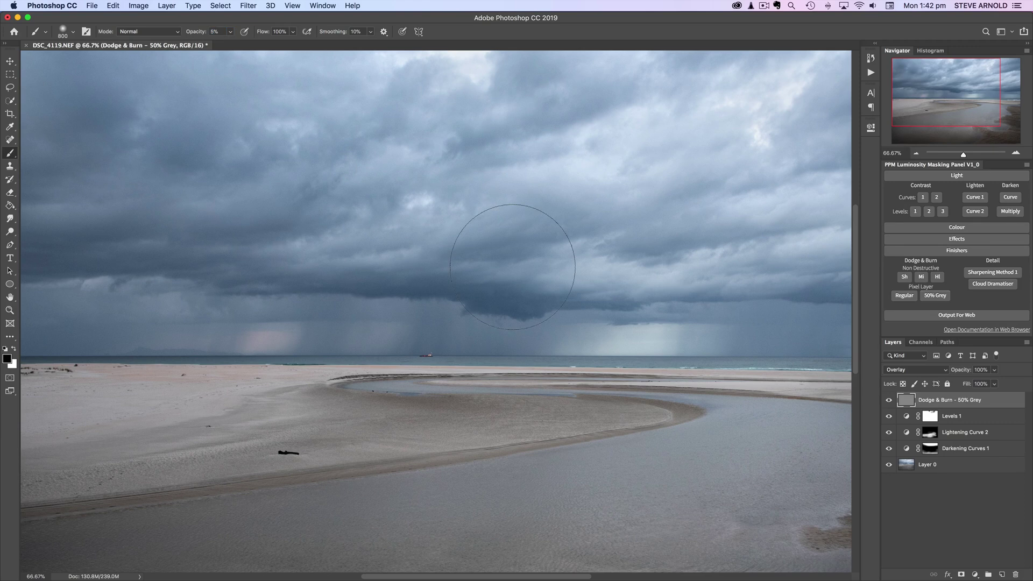
key(bracketleft)
key(bracketleft)
key(bracketleft)
key(bracketleft)
key(bracketleft)
drag(534, 300, 272, 282)
Burn the narrow dark cloud streaks in the right half of the sky with a 150 px black brush
drag(982, 106, 1001, 107)
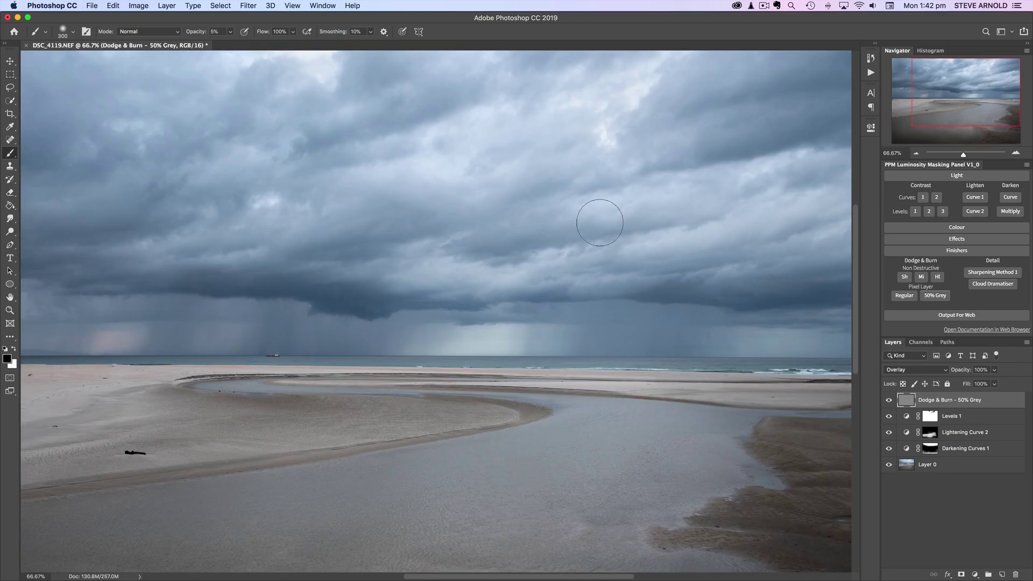
key(bracketleft)
key(bracketleft)
key(bracketleft)
key(bracketleft)
drag(584, 231, 445, 252)
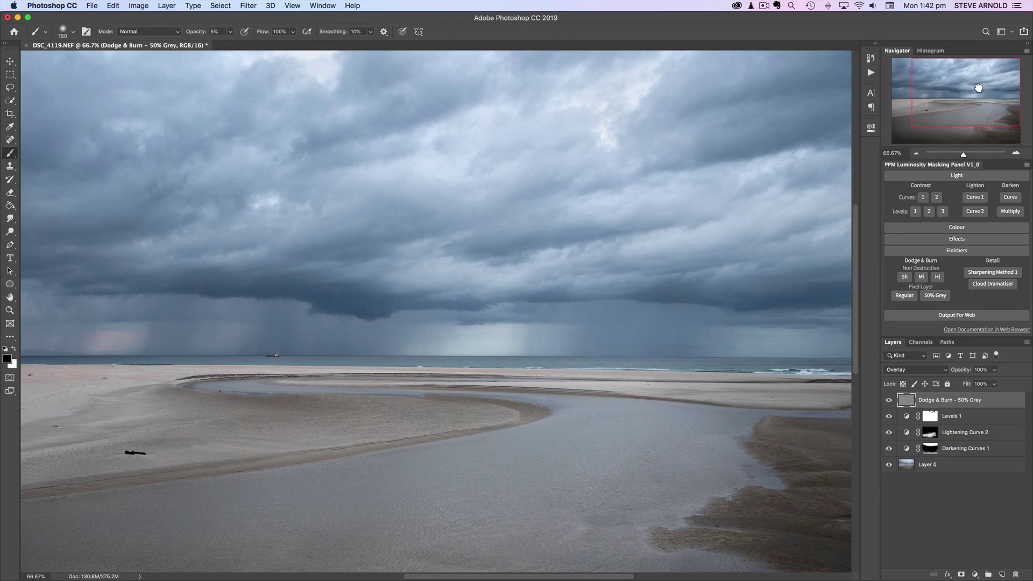
drag(767, 138, 383, 249)
Burn the dark cloud bands in the left and central sky, enlarging the black brush to 300 px for broader strokes
drag(956, 103, 937, 103)
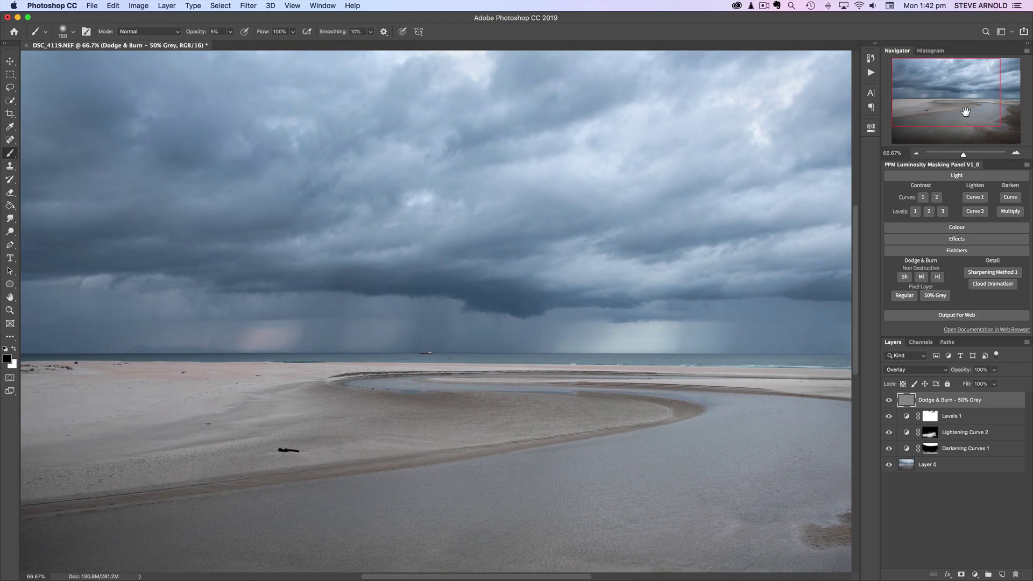
drag(965, 112, 961, 101)
mouse_move(259, 229)
mouse_down()
mouse_move(96, 233)
mouse_move(255, 221)
mouse_move(255, 210)
mouse_up()
key(bracketright)
key(bracketright)
key(bracketright)
key(bracketright)
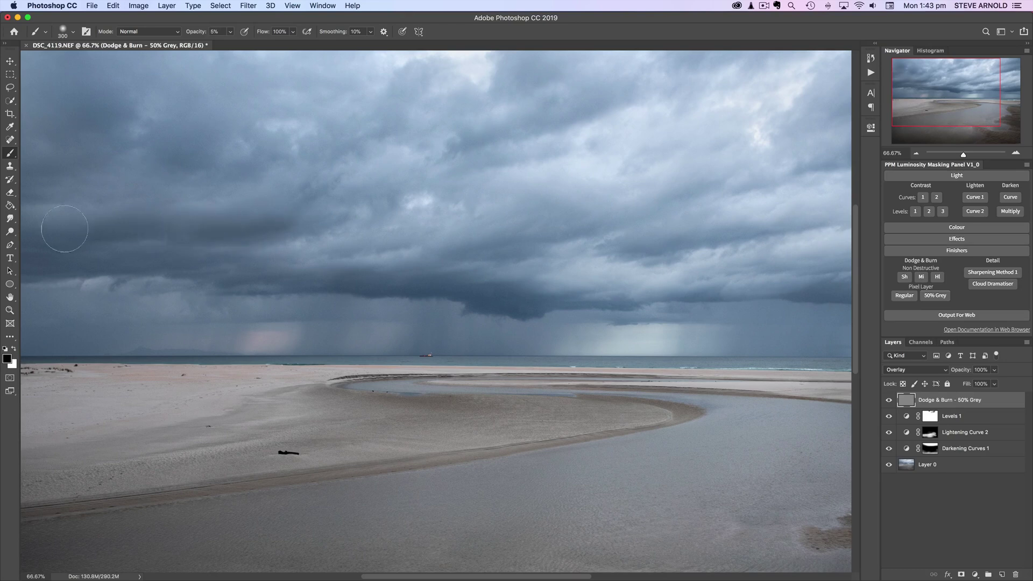
click(917, 153)
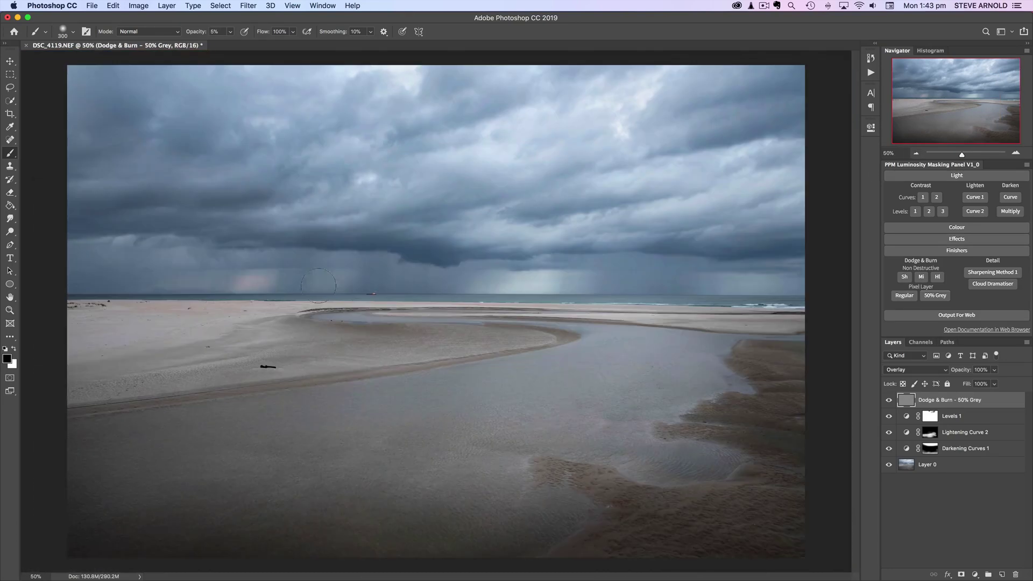
mouse_move(96, 229)
mouse_down()
mouse_move(257, 185)
mouse_move(387, 105)
mouse_move(362, 131)
mouse_move(495, 98)
mouse_move(488, 105)
mouse_move(448, 81)
mouse_move(447, 147)
mouse_move(453, 142)
mouse_move(396, 157)
mouse_move(458, 176)
mouse_move(433, 195)
mouse_move(484, 193)
mouse_move(563, 145)
mouse_move(790, 82)
mouse_move(769, 121)
mouse_move(546, 184)
mouse_up()
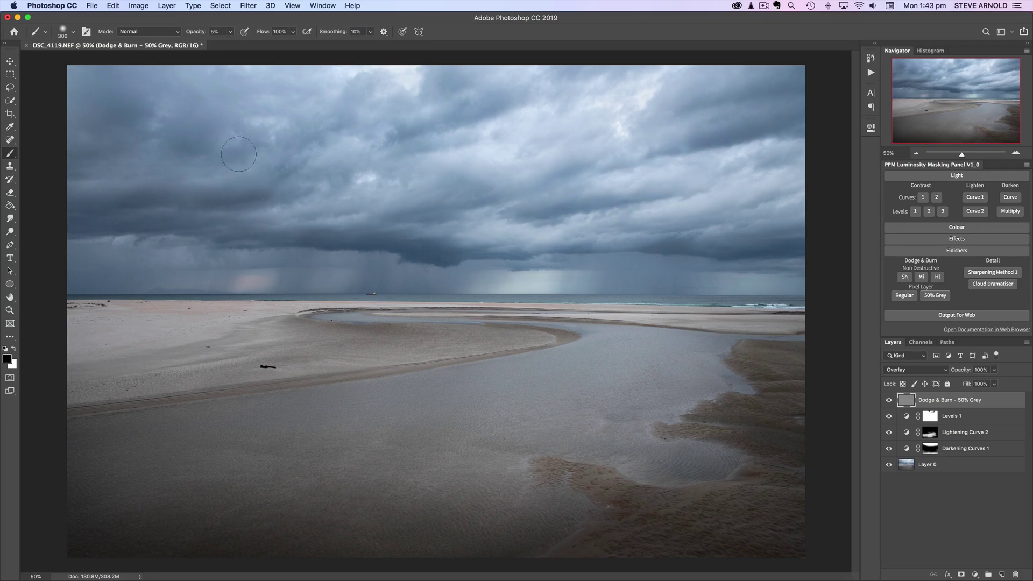
drag(138, 148, 94, 153)
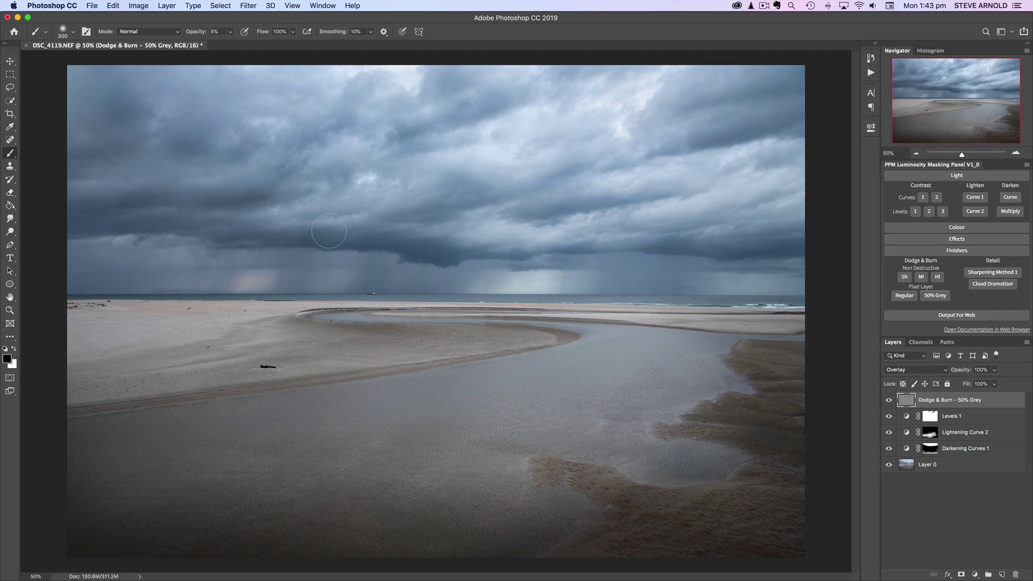
Compare the burned clouds by switching the Dodge & Burn - 50% Grey layer off and on
click(889, 401)
click(890, 401)
click(889, 401)
click(889, 401)
click(889, 401)
click(889, 401)
Dodge the bright cloud patches and the light rain shafts above the horizon in white with a brush of about 200 px
click(16, 350)
key(bracketleft)
key(bracketleft)
key(bracketleft)
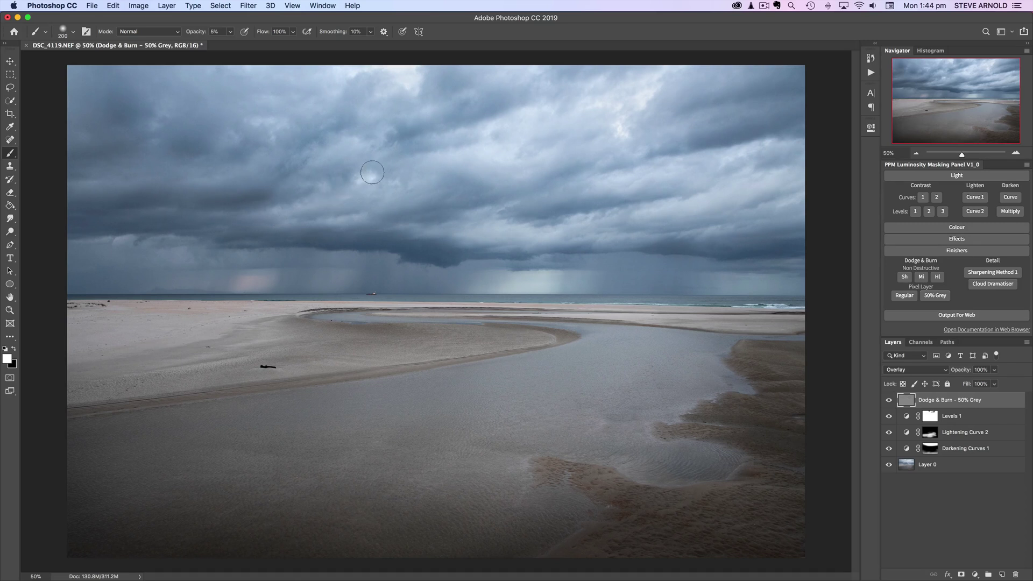
key(bracketright)
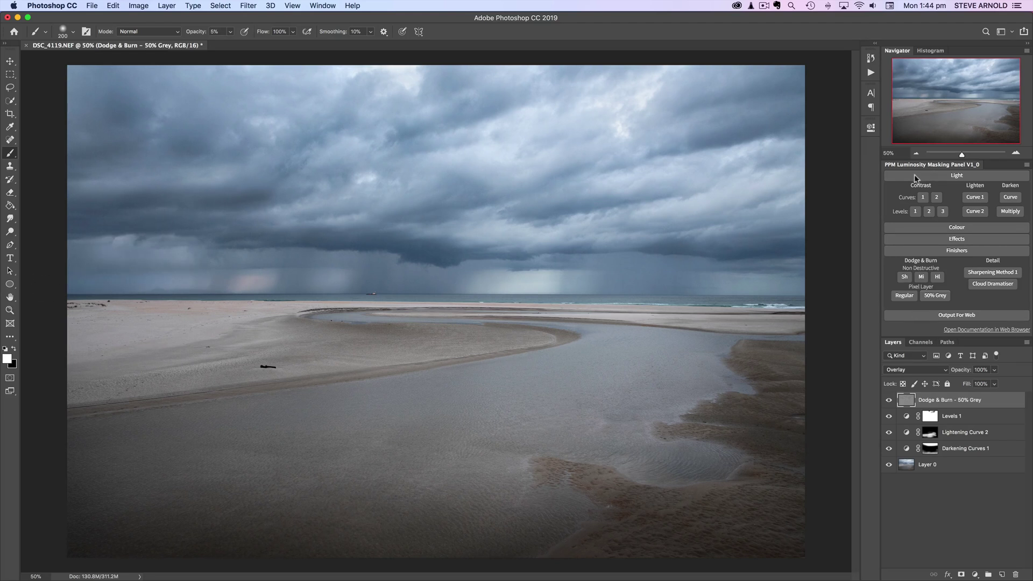
Examine the dodging and burning at smaller zoom levels, switching the Dodge & Burn - 50% Grey layer off and on
click(917, 153)
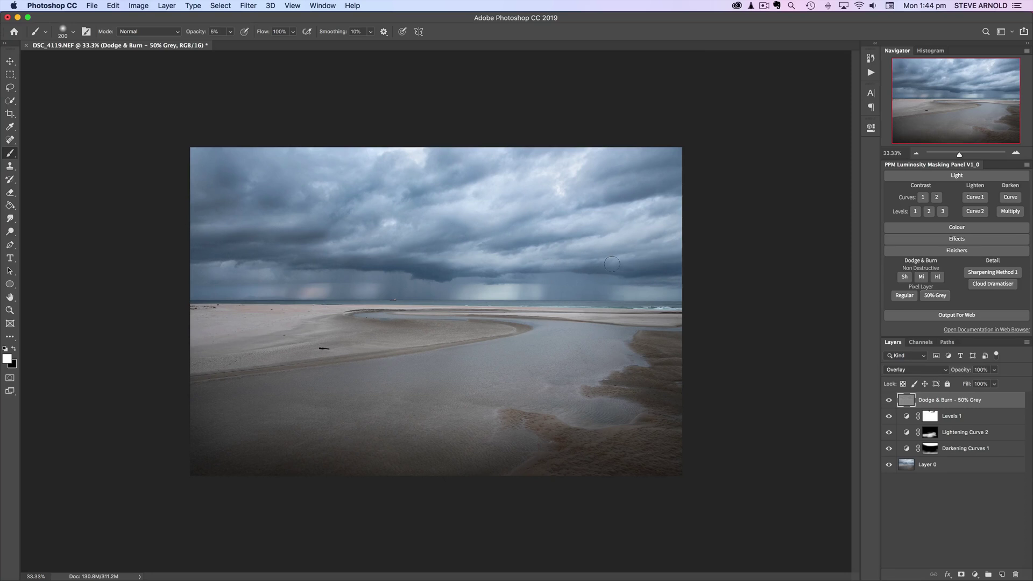
click(889, 400)
click(888, 401)
click(889, 403)
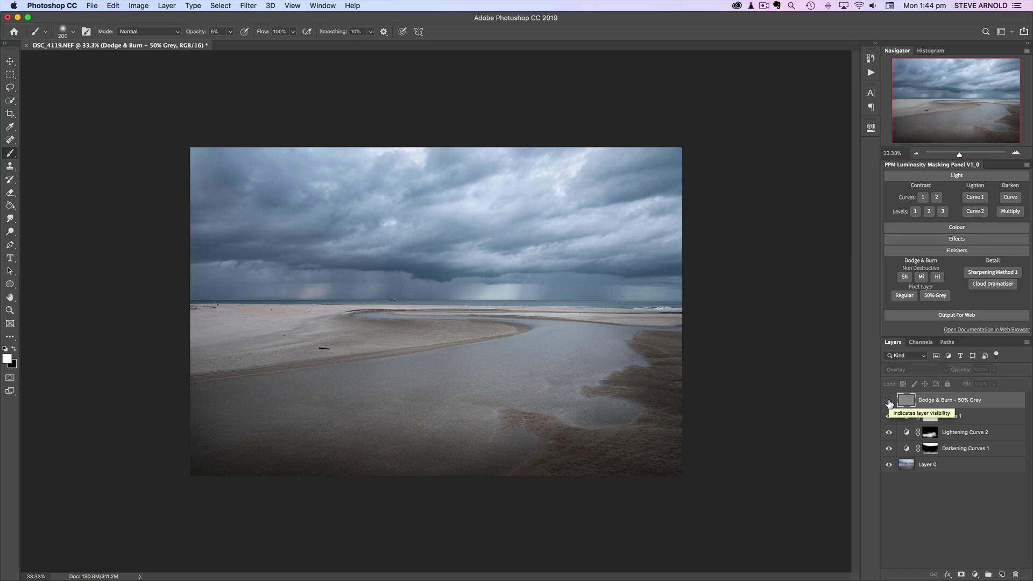
click(889, 402)
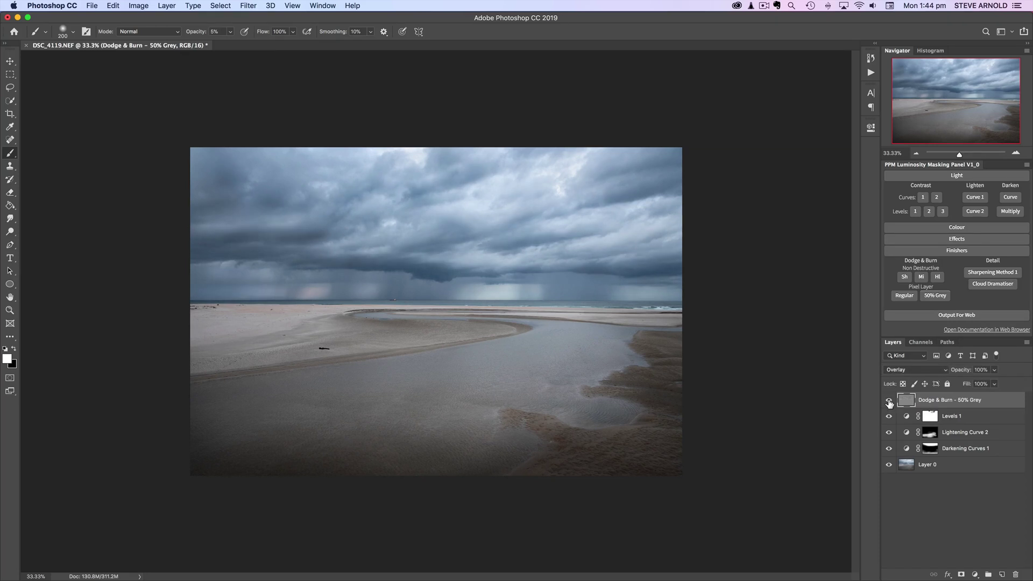
click(922, 154)
click(922, 154)
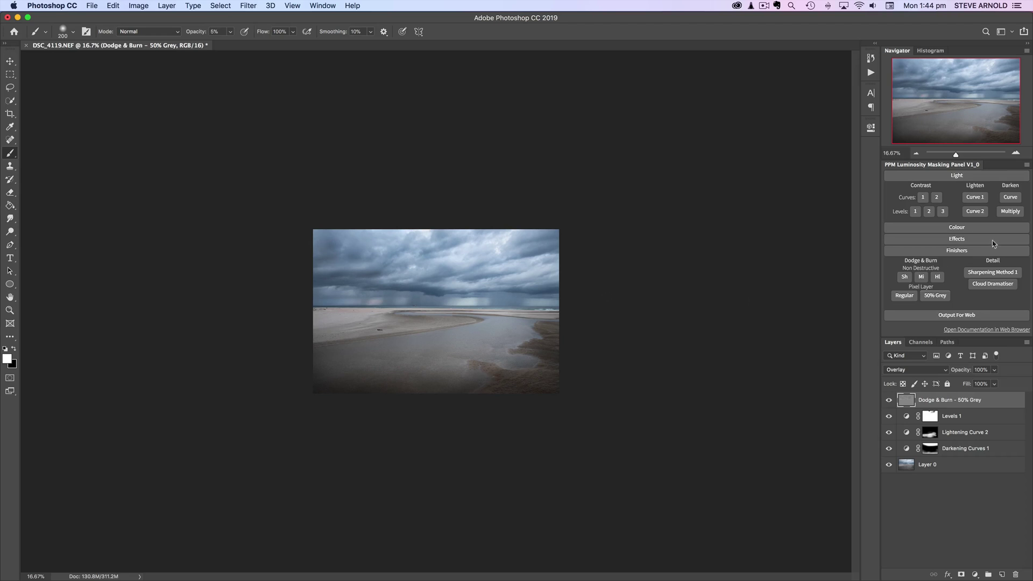
Add a mask to the Dodge & Burn - 50% Grey layer and paint the upper-left clouds black with a 700 px brush at 50% opacity
click(1016, 153)
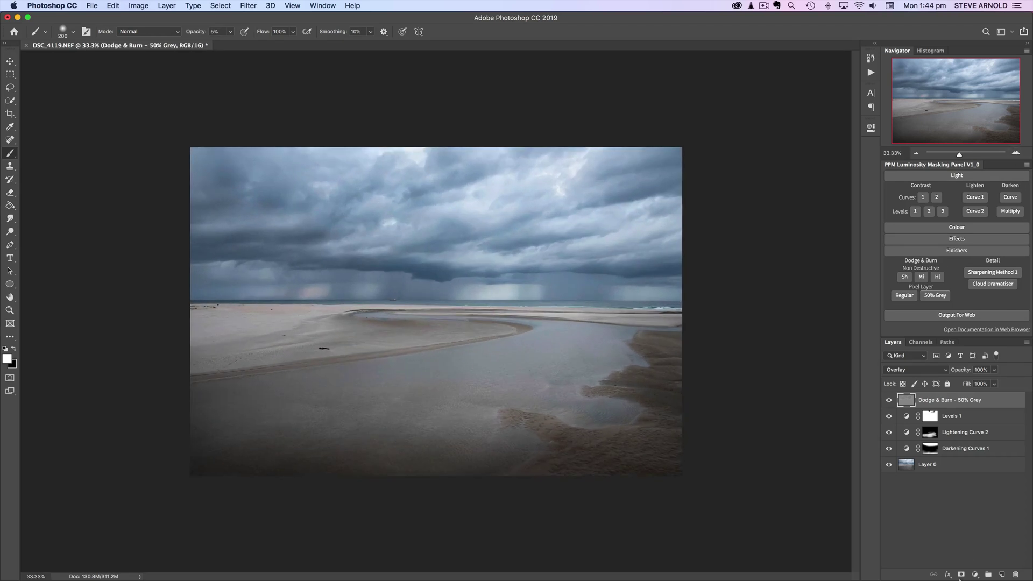
click(962, 575)
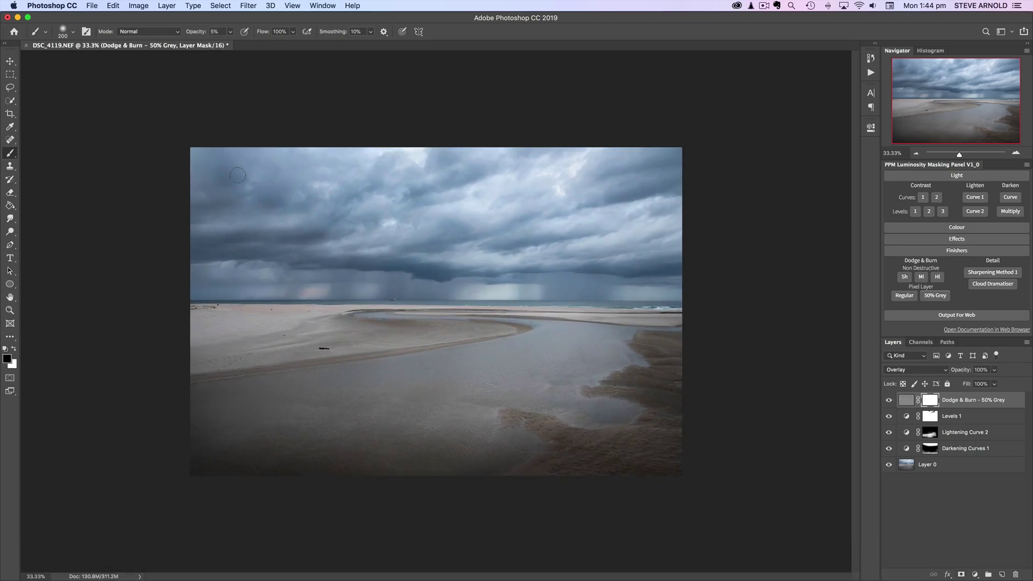
key(5)
key(bracketright)
key(bracketright)
key(bracketright)
key(bracketright)
key(bracketright)
mouse_move(251, 181)
mouse_down()
mouse_move(270, 194)
mouse_move(225, 166)
mouse_move(277, 196)
mouse_move(222, 167)
mouse_move(342, 190)
mouse_up()
Compare the image with and without the masked Dodge & Burn - 50% Grey layer, also viewing the whole photo smaller
click(888, 400)
click(889, 401)
click(888, 400)
click(889, 399)
click(889, 400)
click(889, 400)
click(888, 400)
click(889, 400)
click(889, 401)
click(889, 400)
click(890, 400)
click(889, 400)
click(917, 154)
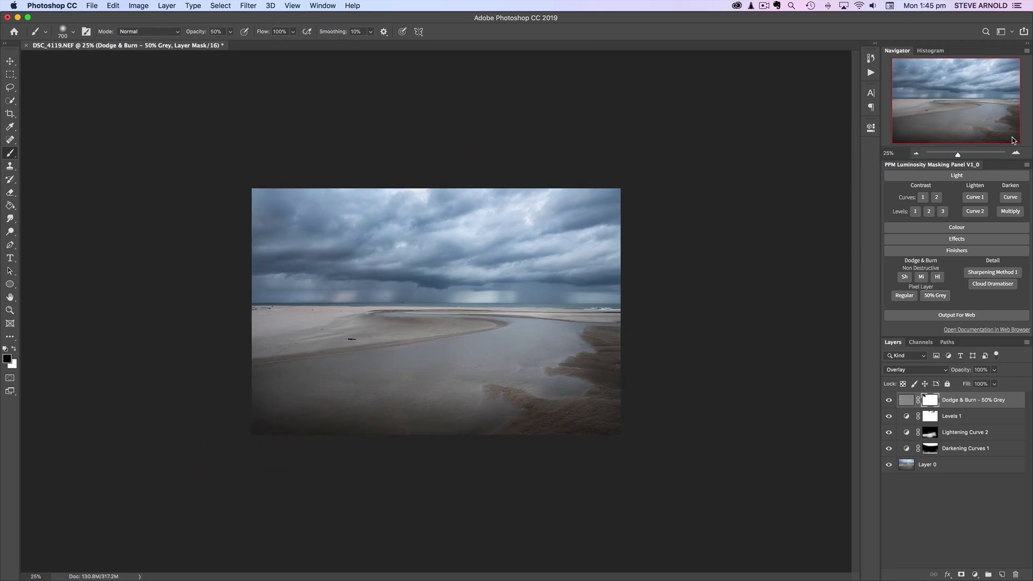
click(1015, 153)
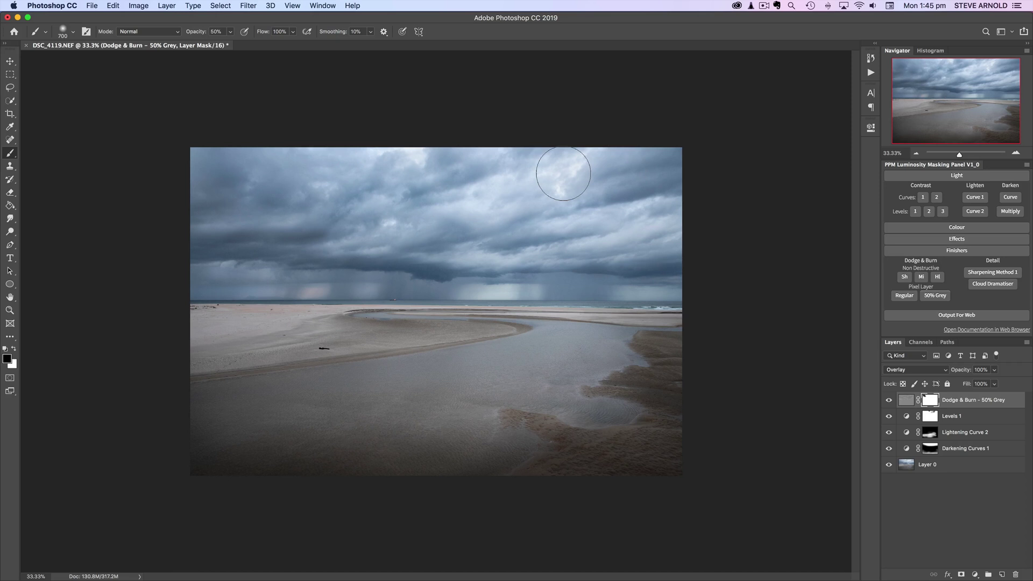
Review the contribution of the Dodge & Burn, Levels 1, Lightening Curve 2 and Darkening Curves 1 layers by toggling their visibility
click(889, 399)
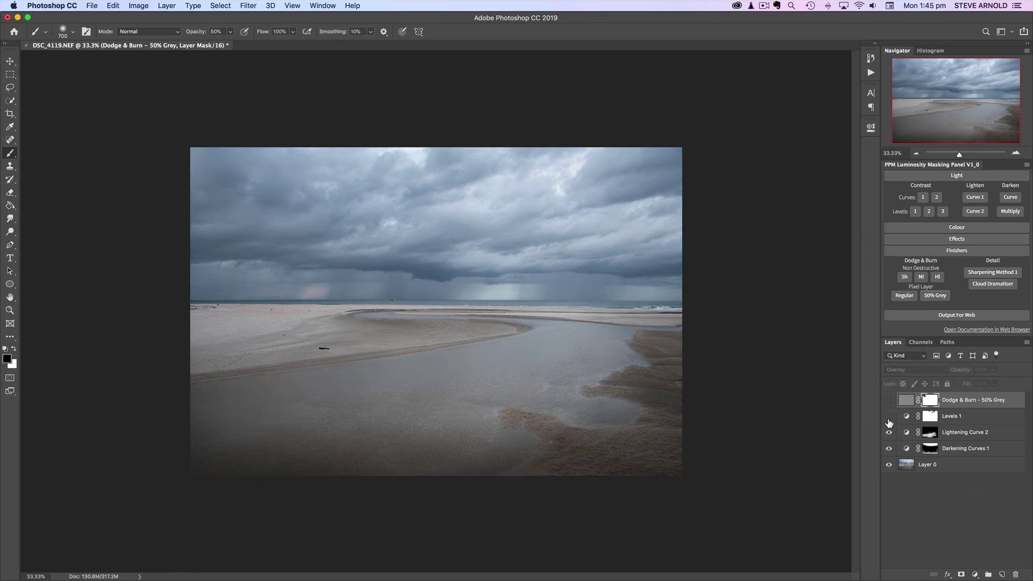
click(888, 400)
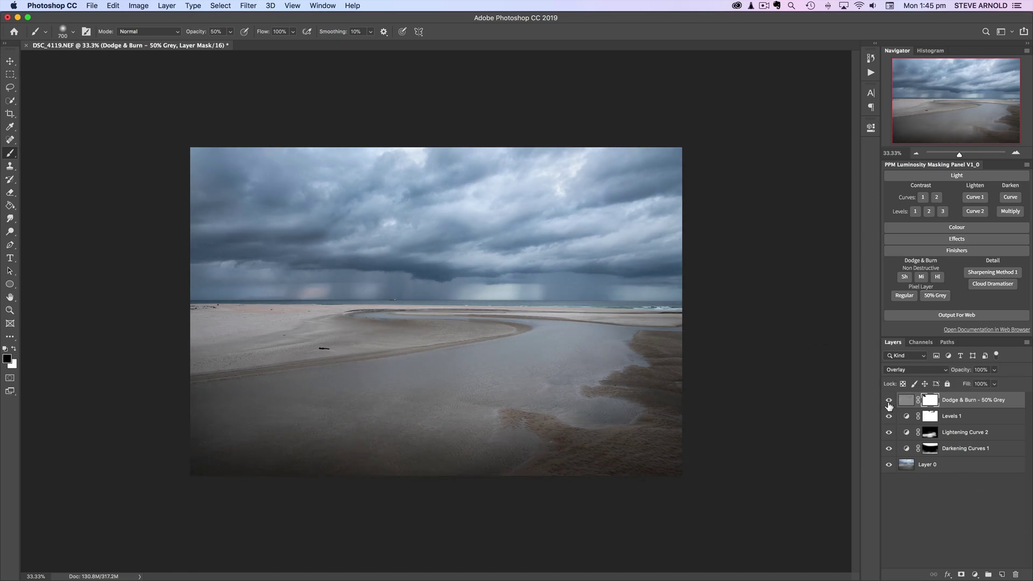
click(889, 401)
click(888, 417)
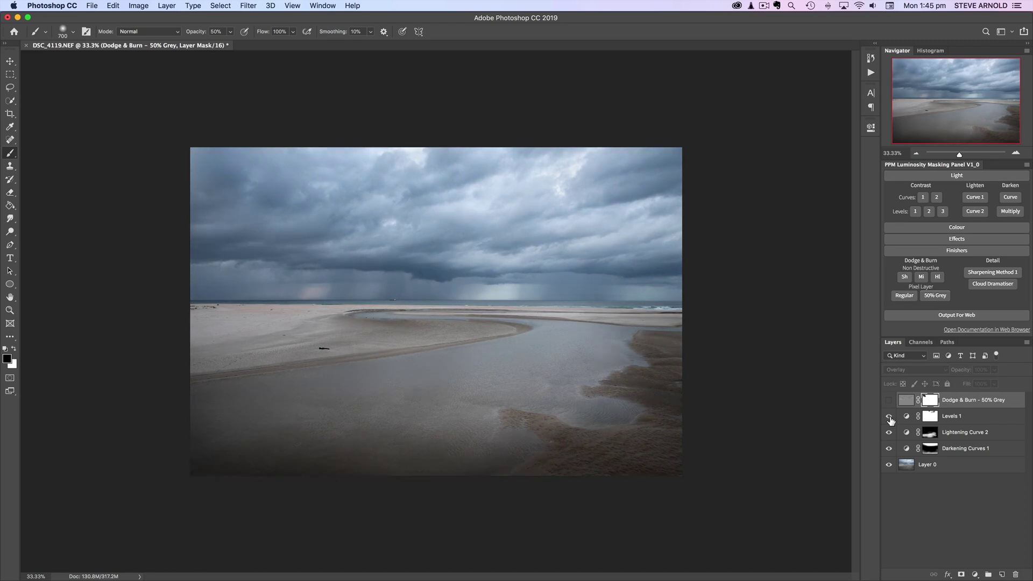
click(889, 417)
click(889, 433)
click(889, 433)
click(889, 448)
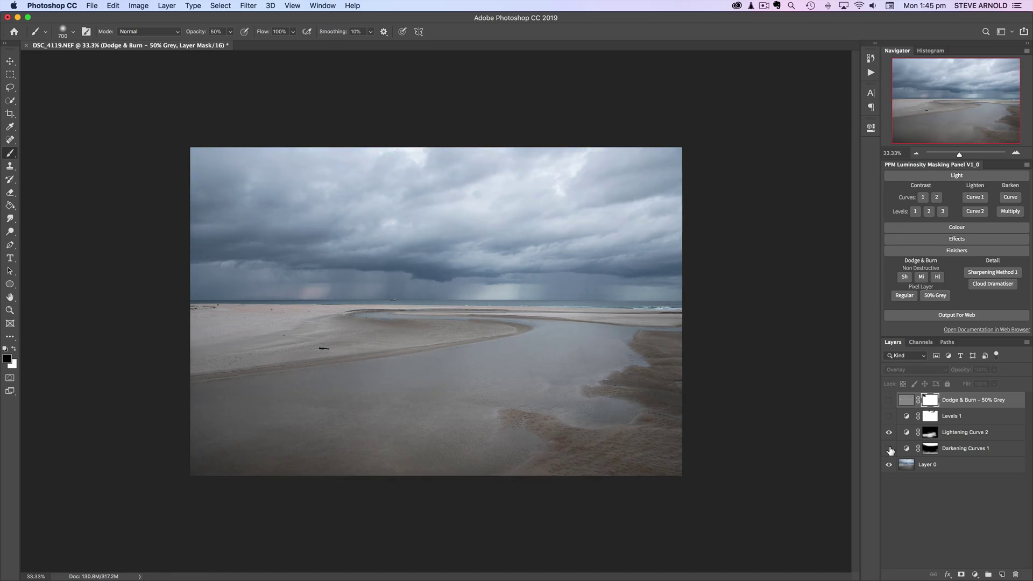
click(889, 448)
click(888, 416)
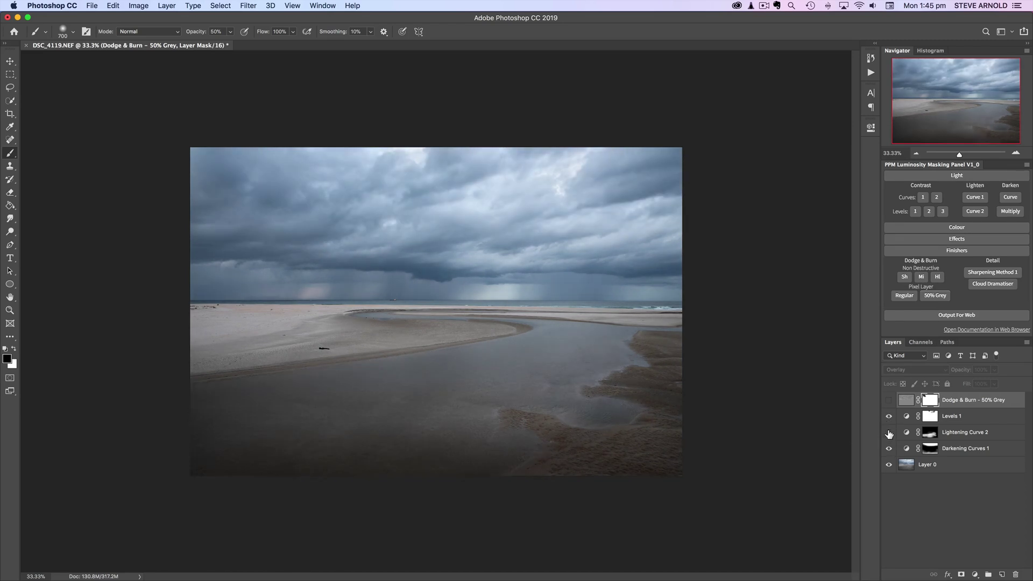
click(888, 401)
click(888, 403)
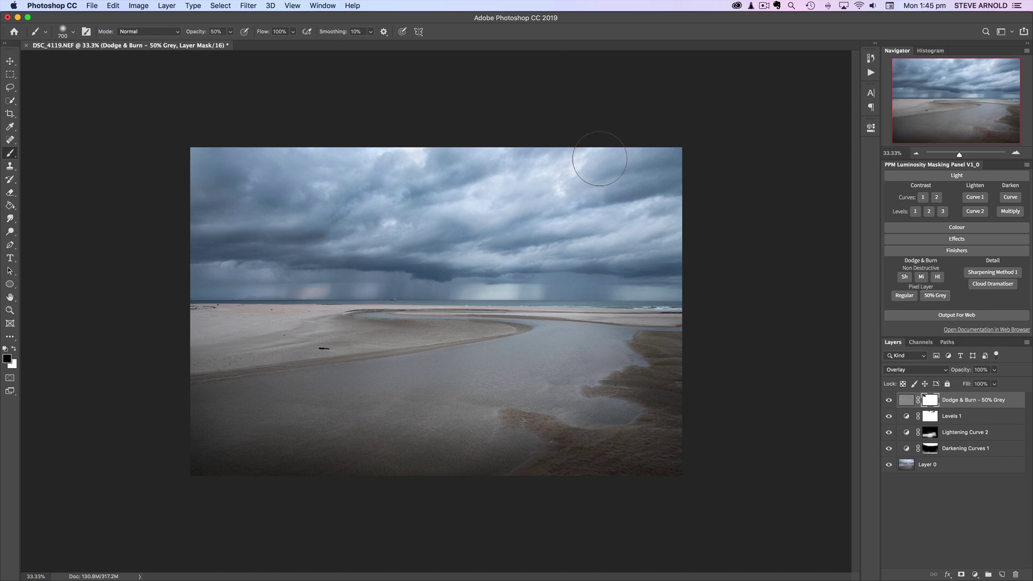
Add an empty layer at the top of the stack, choose the Clone Stamp tool and set the layer's blend mode to Darken
click(968, 490)
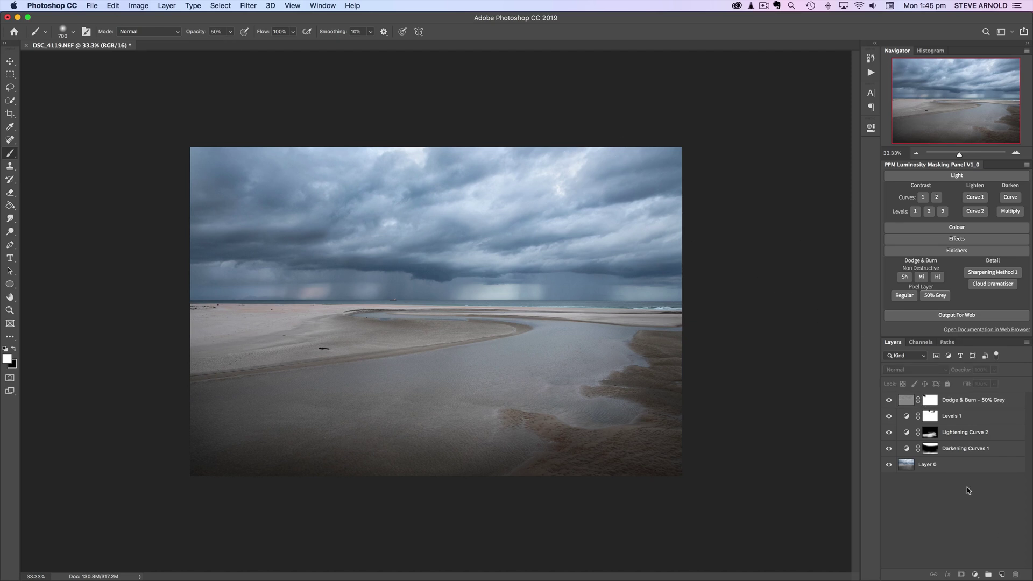
click(1002, 575)
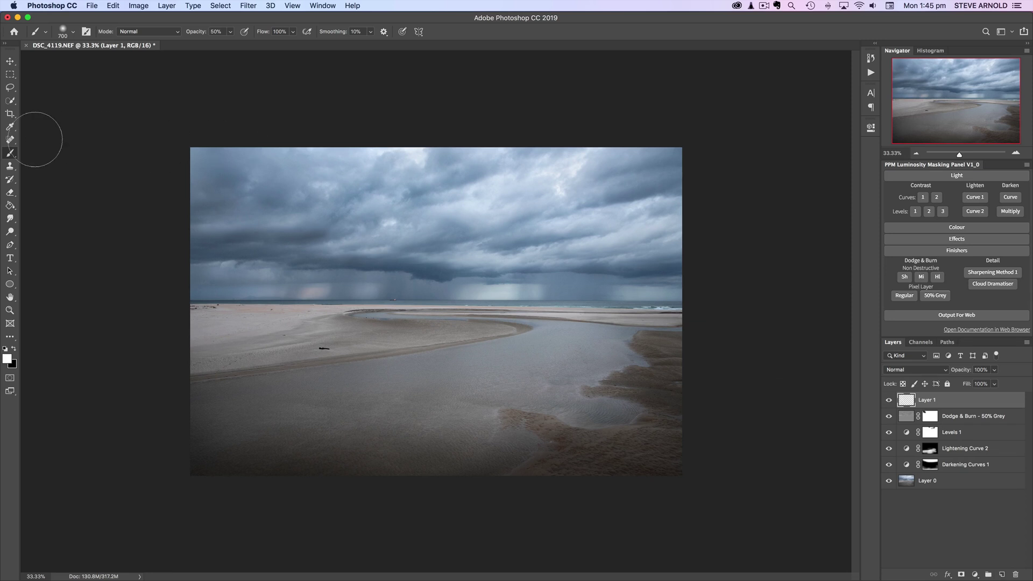
click(9, 167)
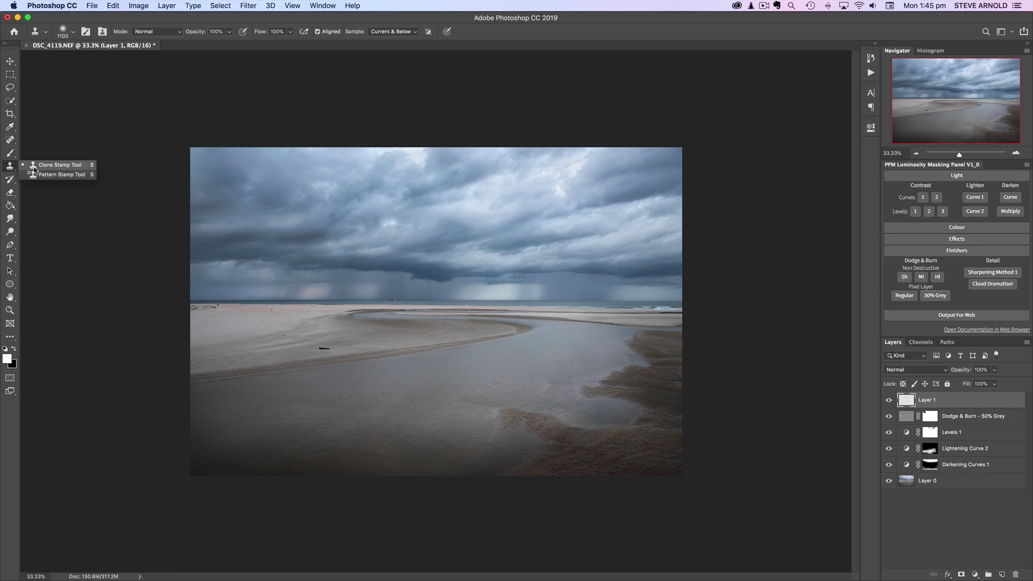
click(56, 164)
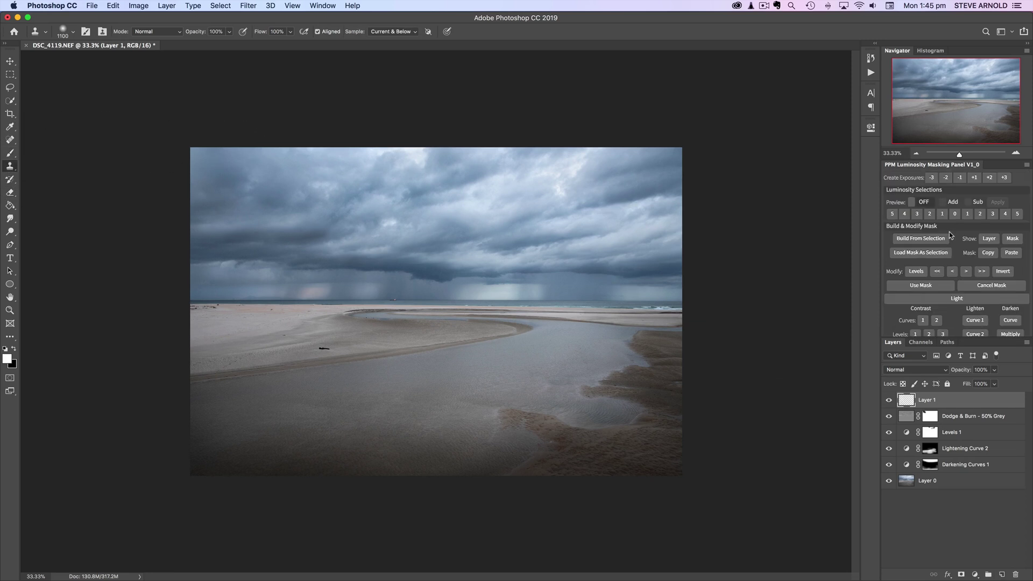
scroll(939, 256, up, 5)
click(911, 370)
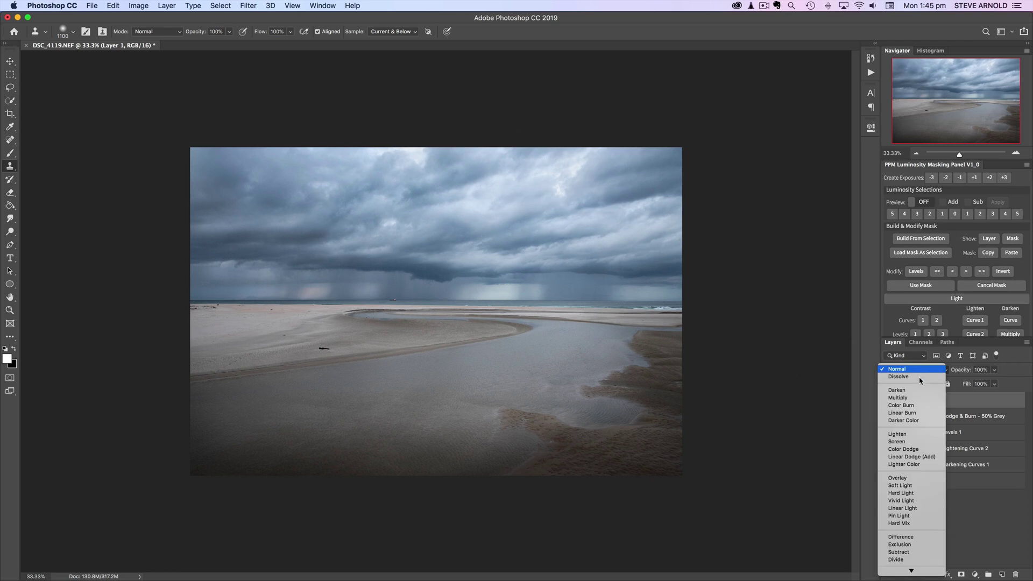
click(922, 391)
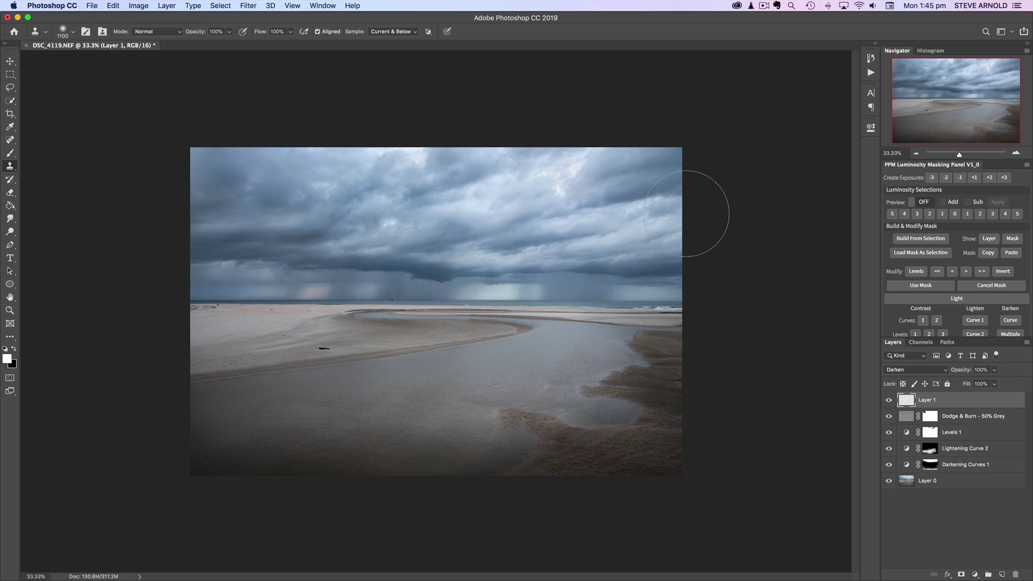
Clone neighbouring clouds over the bright patch in the upper-right sky with a 1100 px brush and check the before and after
alt+click(505, 183)
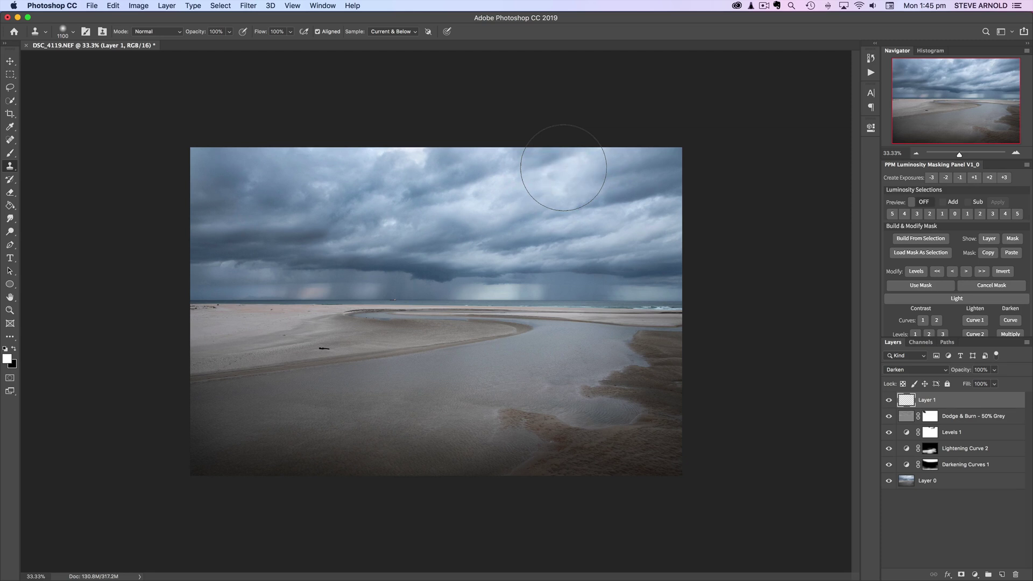
drag(619, 185, 561, 166)
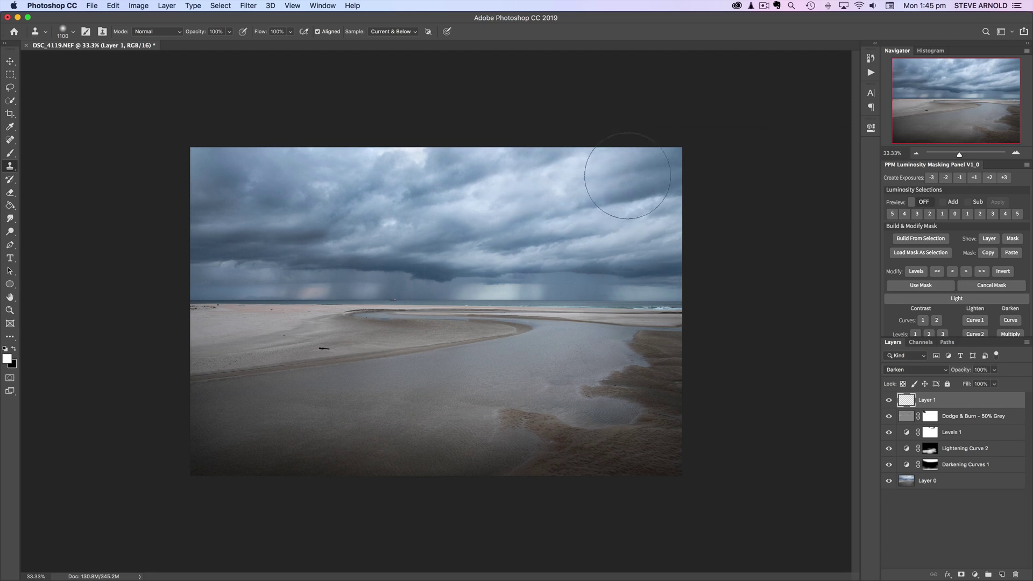
click(890, 400)
click(889, 399)
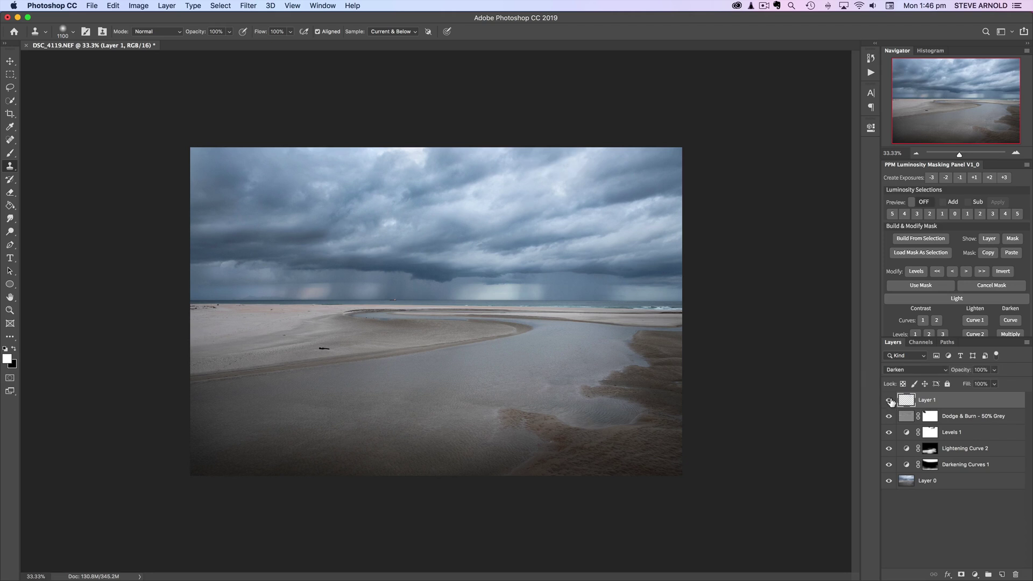
Review the Darken blend mode on Layer 1 and compare the sky with the cloned clouds hidden and shown
click(914, 370)
click(922, 372)
click(889, 401)
click(888, 401)
click(889, 401)
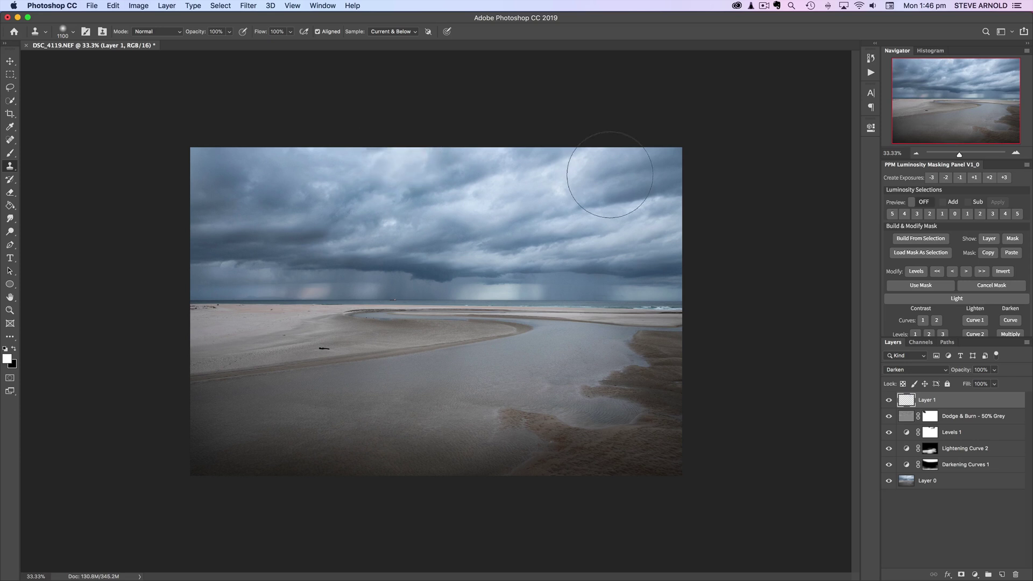
Try another clone dab in the right half of the sky, undo it and compare the photo with Layer 1 hidden and shown
click(572, 228)
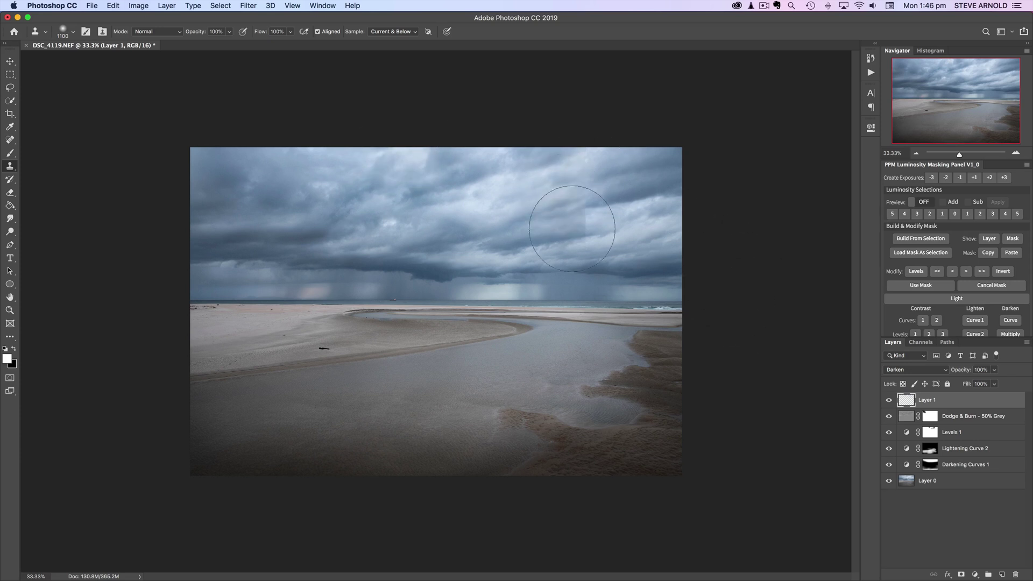
key(super+z)
click(888, 401)
click(891, 403)
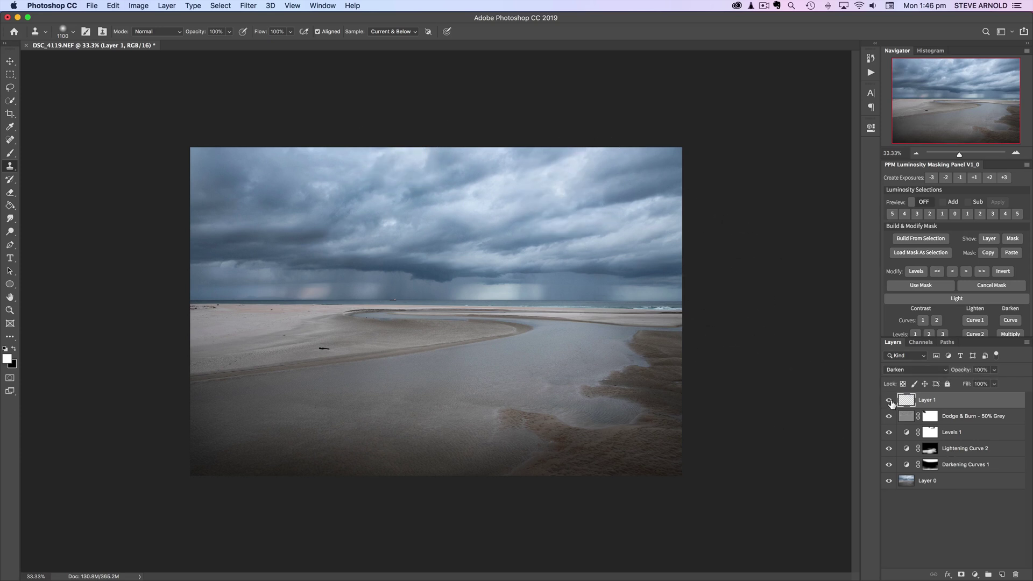
click(889, 400)
click(889, 401)
Set Layer 1's opacity to 75% and compare the sky with the cloned clouds hidden and shown
drag(963, 374, 950, 374)
drag(960, 373, 948, 374)
click(889, 400)
click(889, 399)
click(888, 400)
click(889, 399)
click(888, 400)
Reduce the Clone Stamp brush to 125 px and check Layer 1's effect by toggling its visibility
key(bracketleft)
key(bracketleft)
key(bracketleft)
key(bracketleft)
key(bracketleft)
key(bracketleft)
key(bracketleft)
key(bracketleft)
key(bracketleft)
key(bracketleft)
key(bracketleft)
key(bracketleft)
key(bracketleft)
click(889, 401)
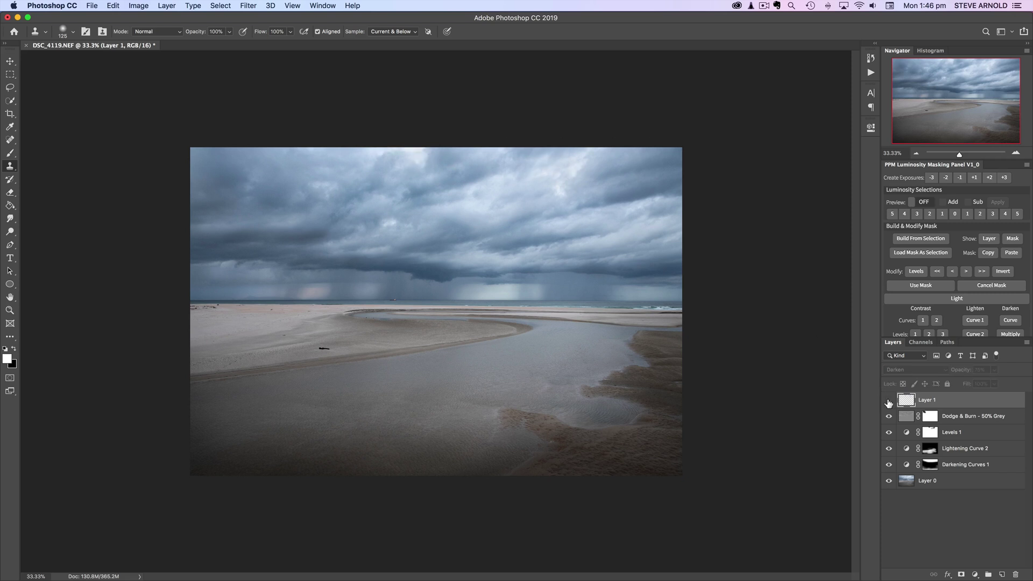
click(888, 401)
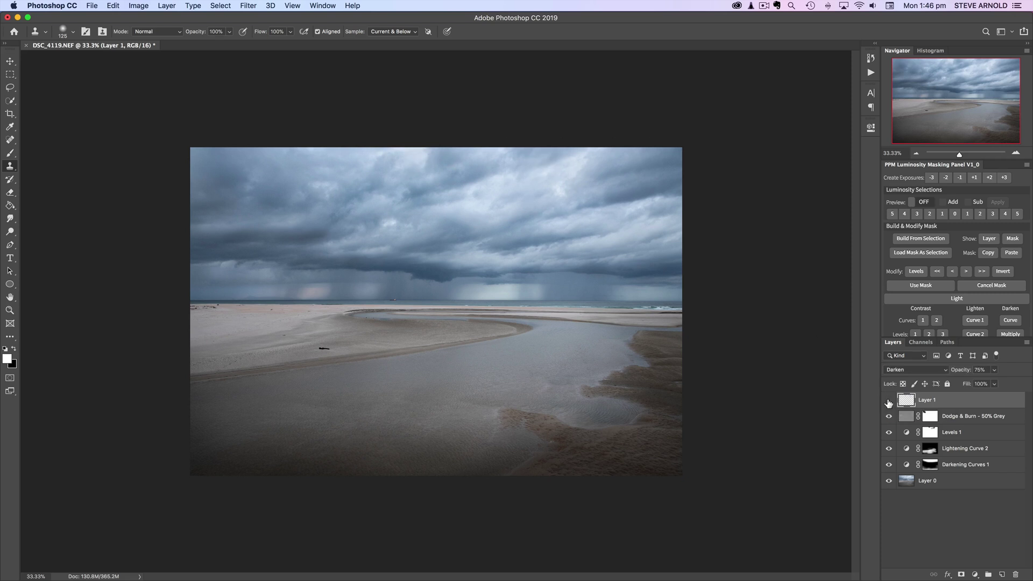
click(889, 401)
click(889, 401)
Compare the photo with all layers above Layer 0 hidden and shown, and switch to the Move tool
click(916, 153)
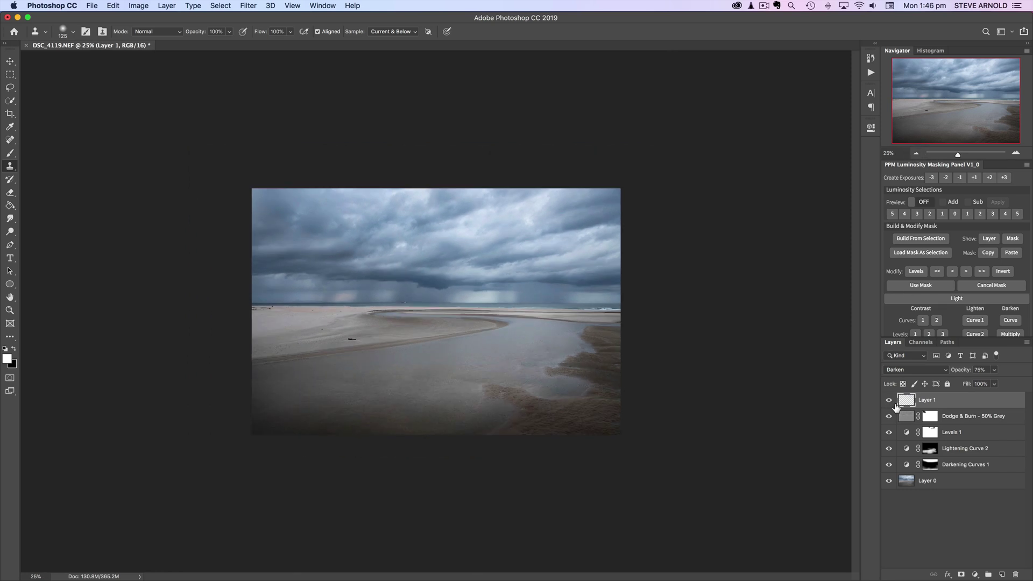
drag(889, 400, 893, 463)
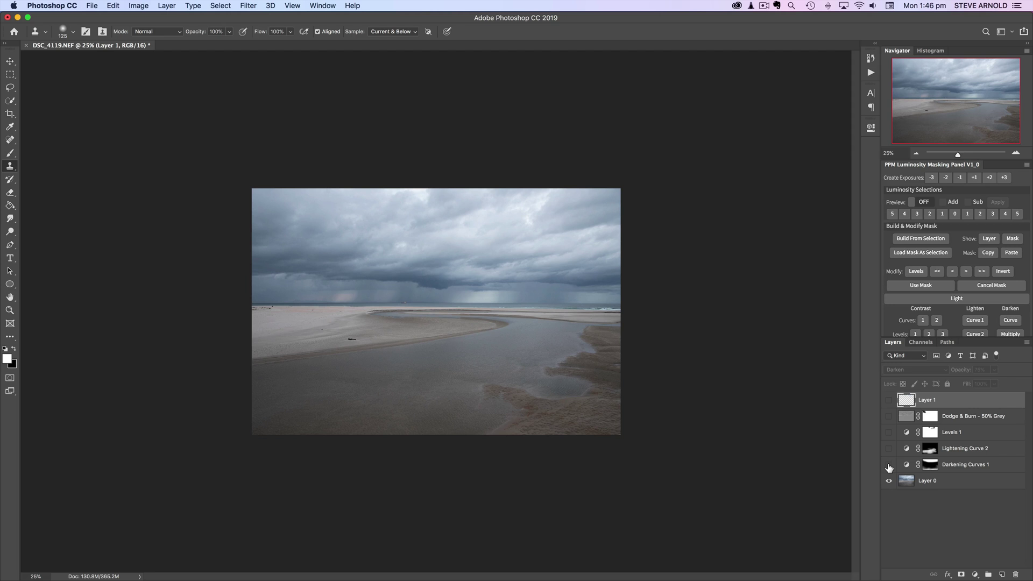
drag(888, 466, 891, 401)
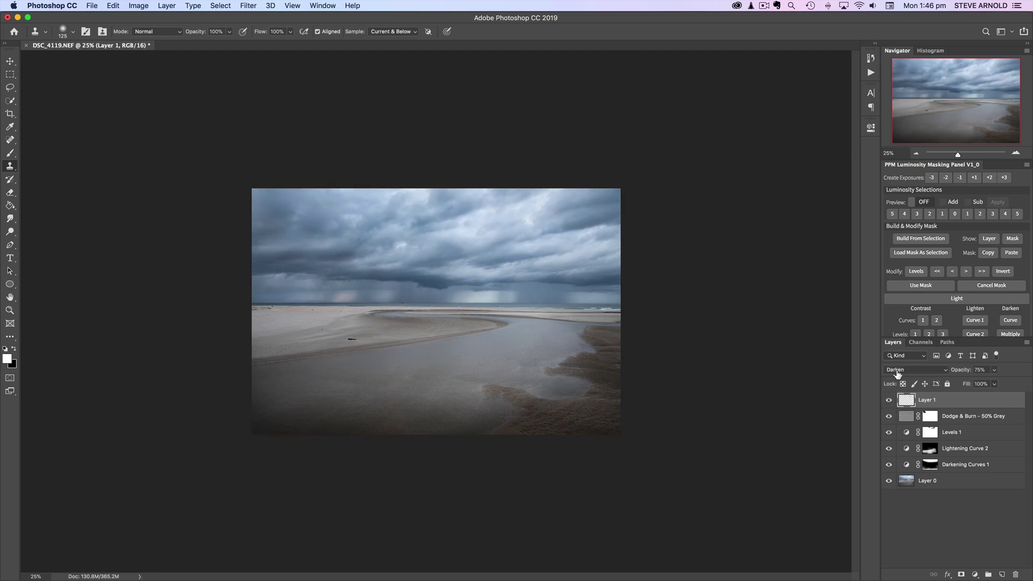
click(1015, 154)
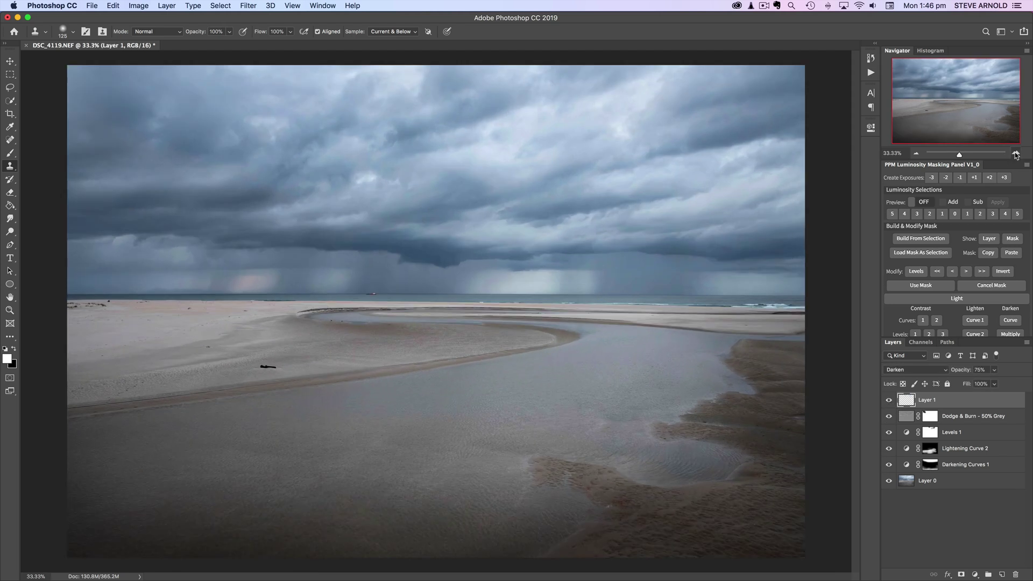
click(1015, 154)
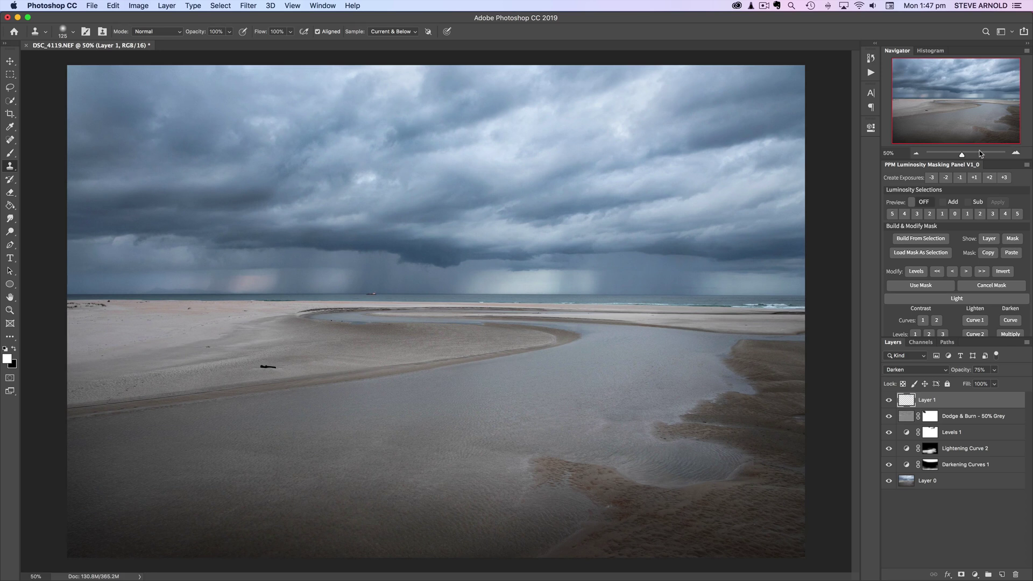
click(915, 154)
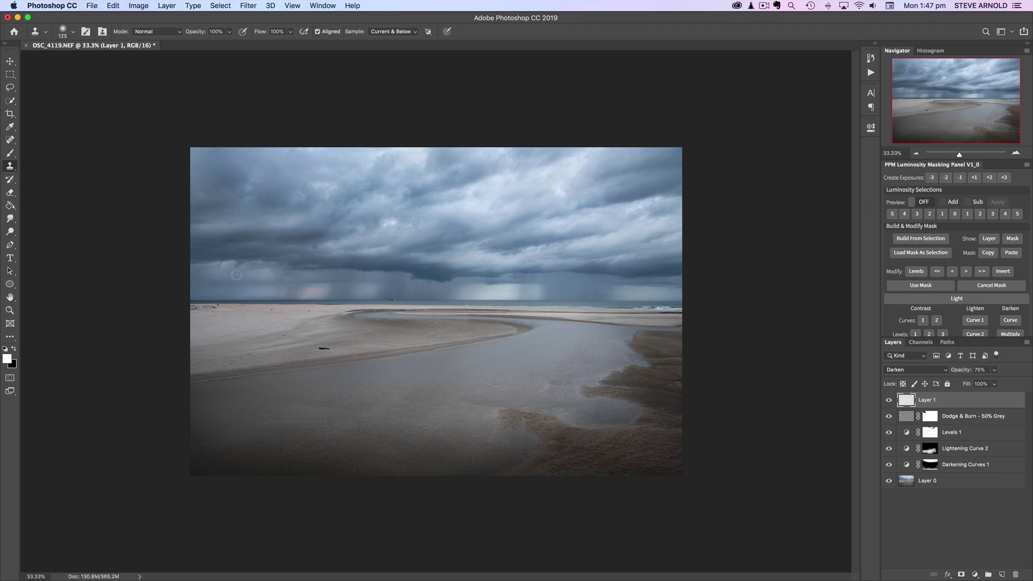
key(v)
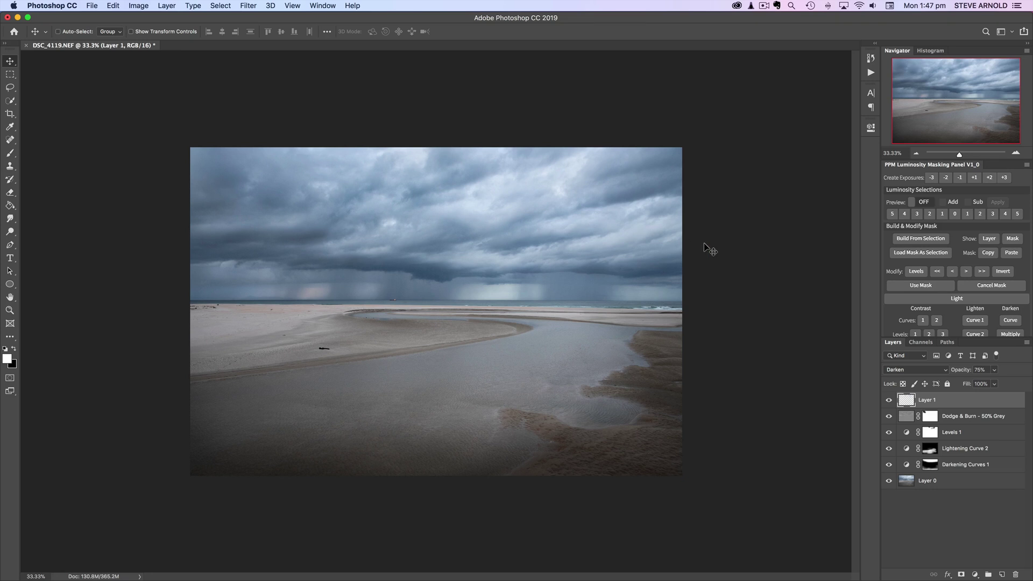
mouse_move(889, 400)
mouse_down()
mouse_move(889, 466)
mouse_move(887, 402)
mouse_up()
Add the first Levels contrast adjustment above Layer 1 with midtones 0.90 and white point 218, and invert its mask to black
click(957, 514)
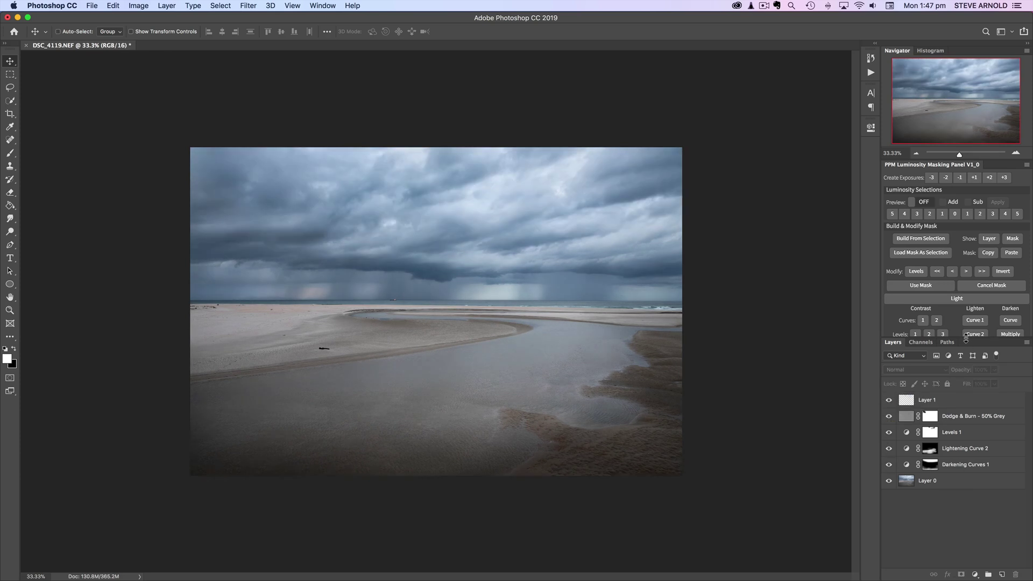
scroll(951, 273, down, 2)
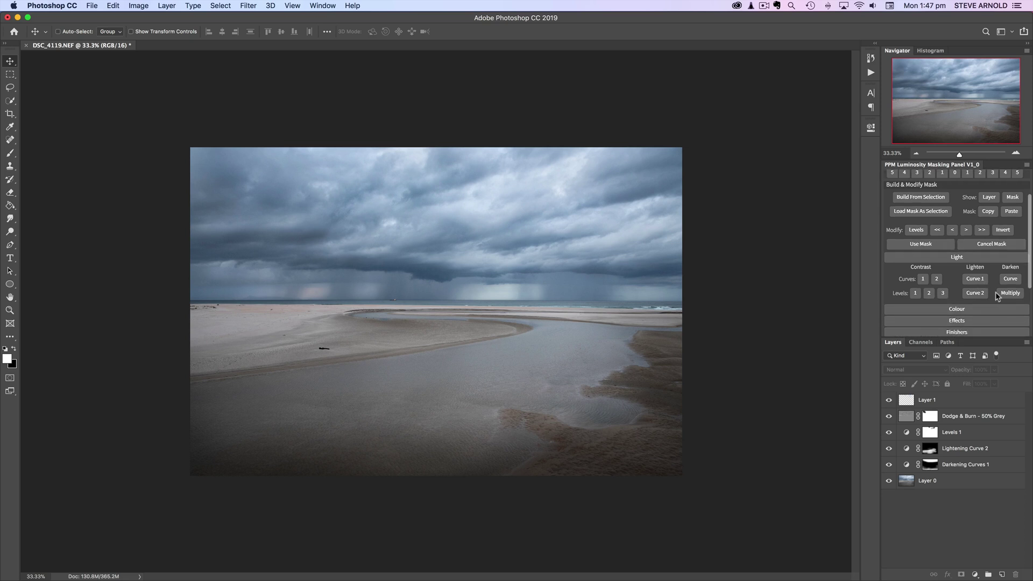
click(915, 293)
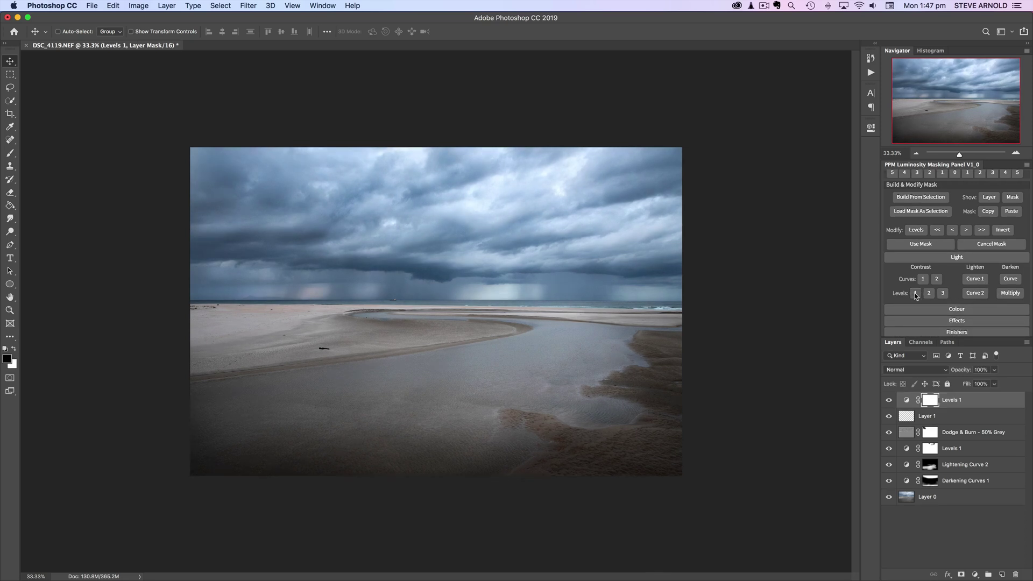
double_click(906, 400)
drag(793, 225, 832, 228)
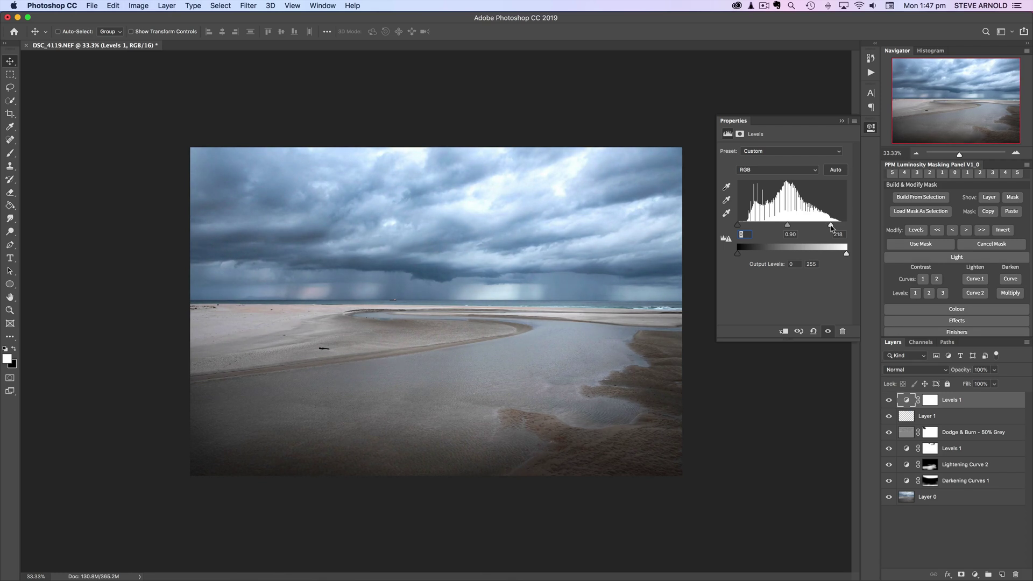
click(929, 402)
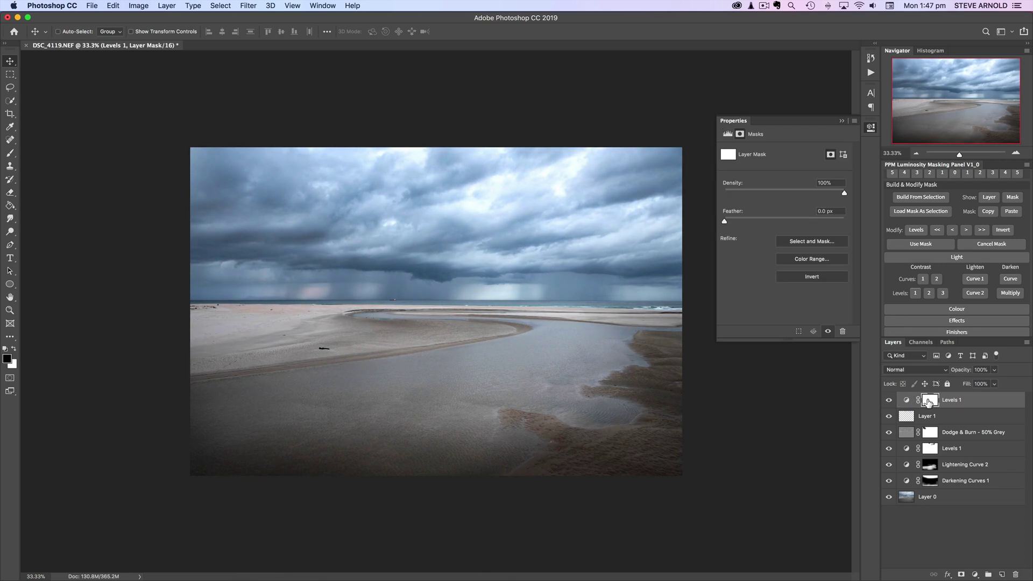
key(super+i)
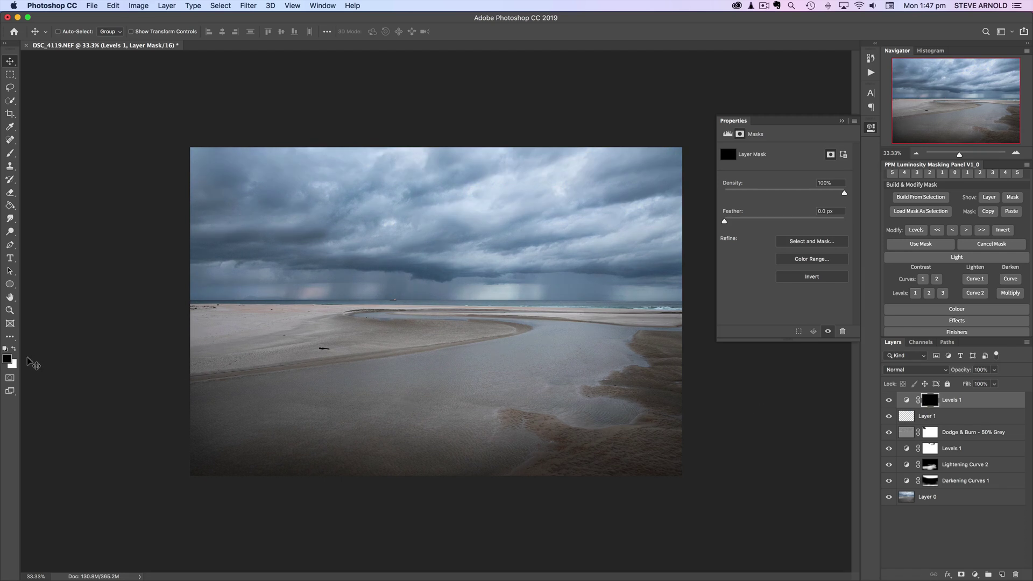
Paint white on the new Levels mask across the beach and water with a 1200 px brush at 29% opacity
key(b)
click(14, 350)
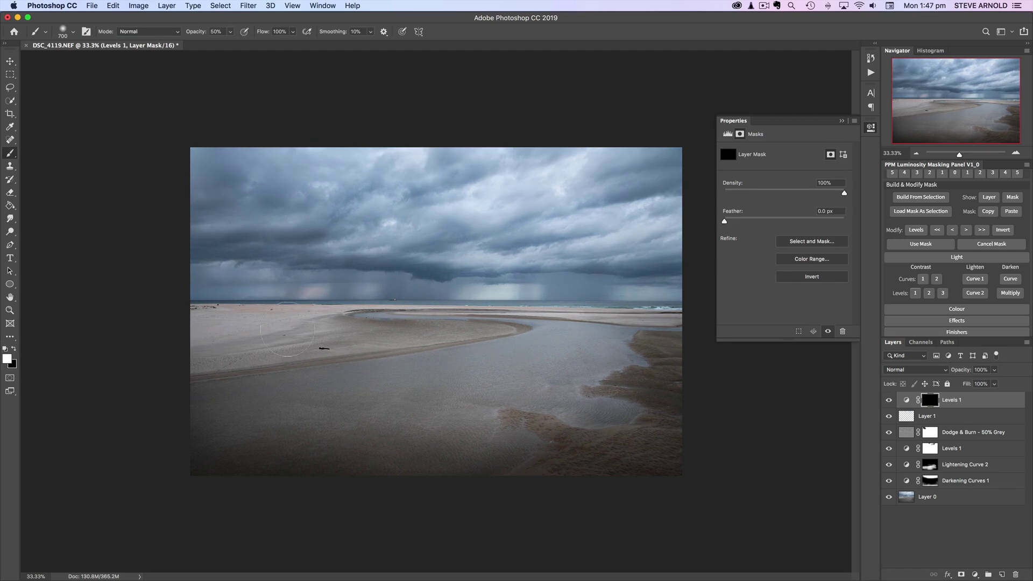
key(bracketright)
key(bracketright)
key(bracketright)
key(bracketright)
key(bracketright)
drag(201, 32, 186, 32)
mouse_move(387, 324)
mouse_down()
mouse_move(484, 344)
mouse_move(565, 344)
mouse_move(553, 356)
mouse_up()
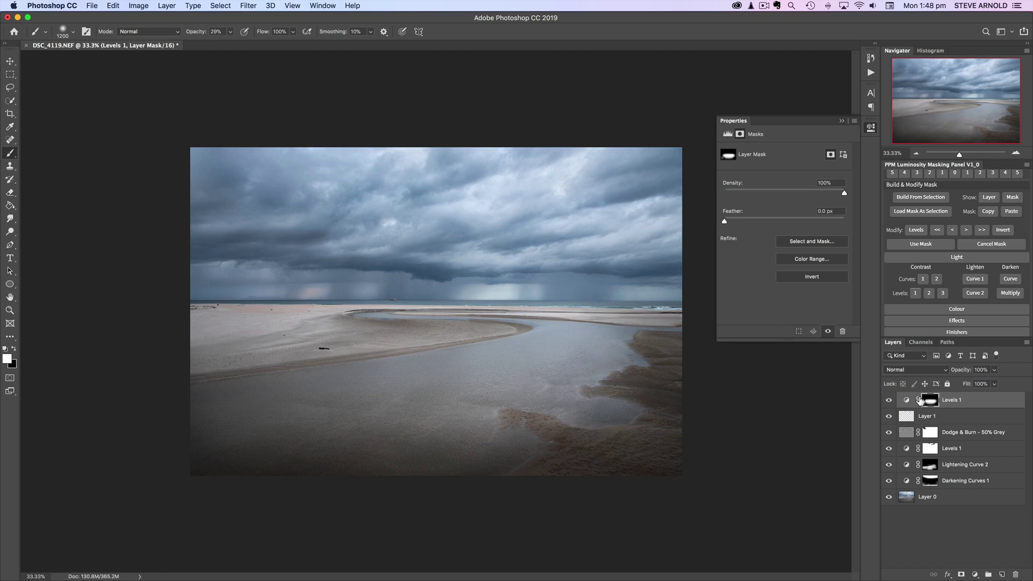
Compare the beach with the top Levels layer hidden and shown at several magnifications, and collapse the mask properties
click(889, 400)
click(889, 400)
click(888, 400)
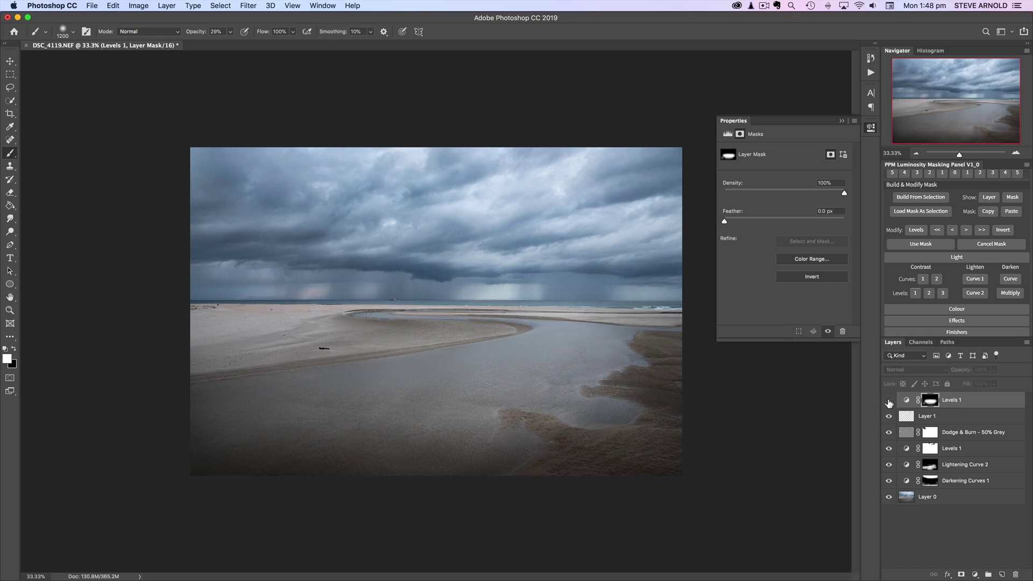
click(889, 400)
click(916, 153)
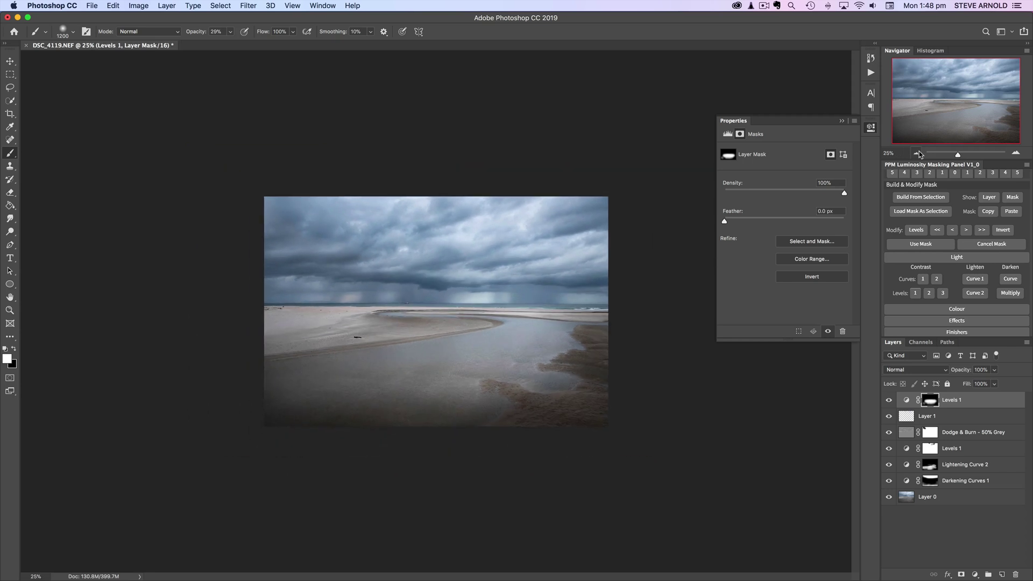
click(917, 154)
click(889, 401)
click(888, 400)
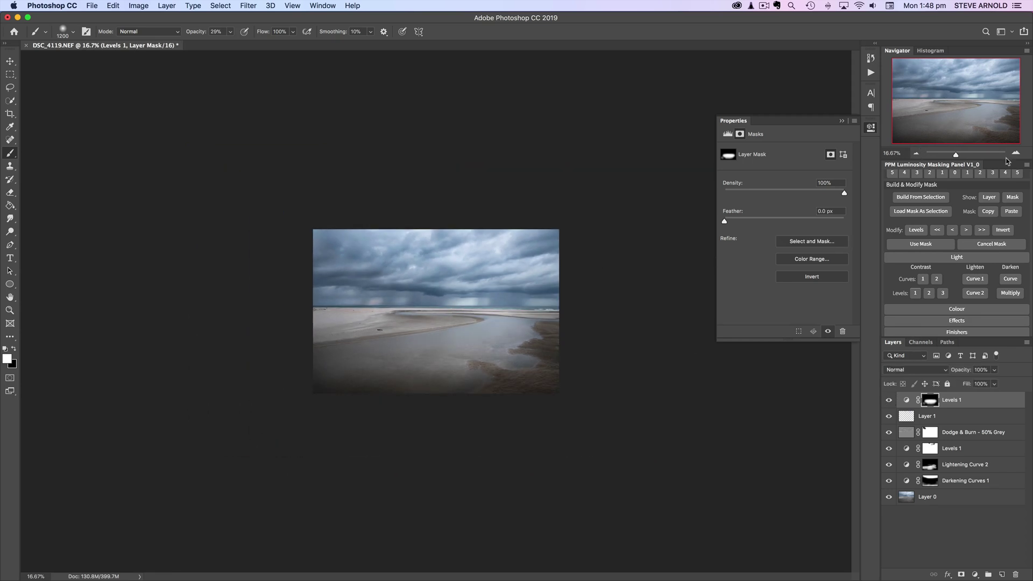
click(1016, 153)
click(1016, 153)
click(1016, 153)
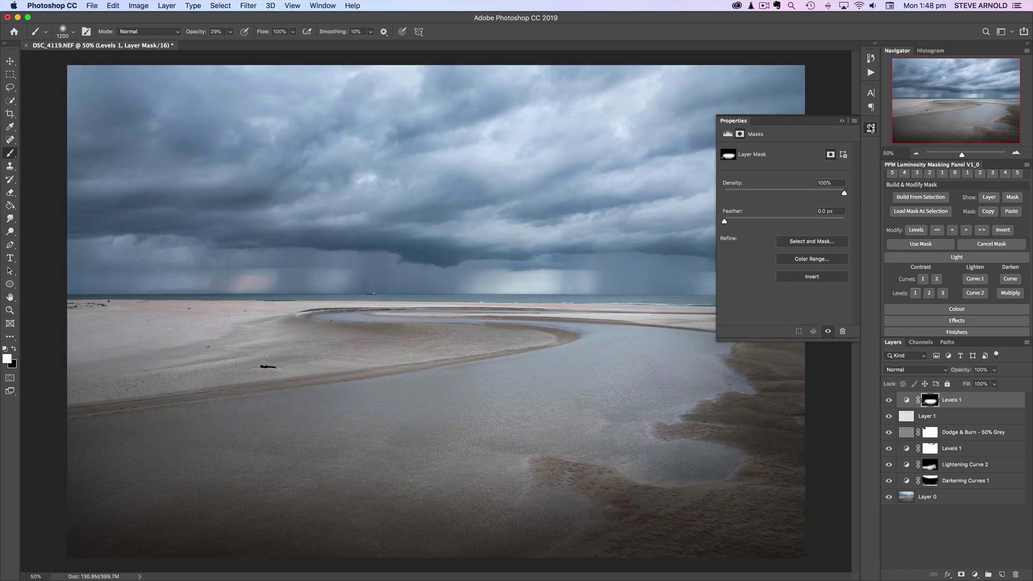
click(870, 129)
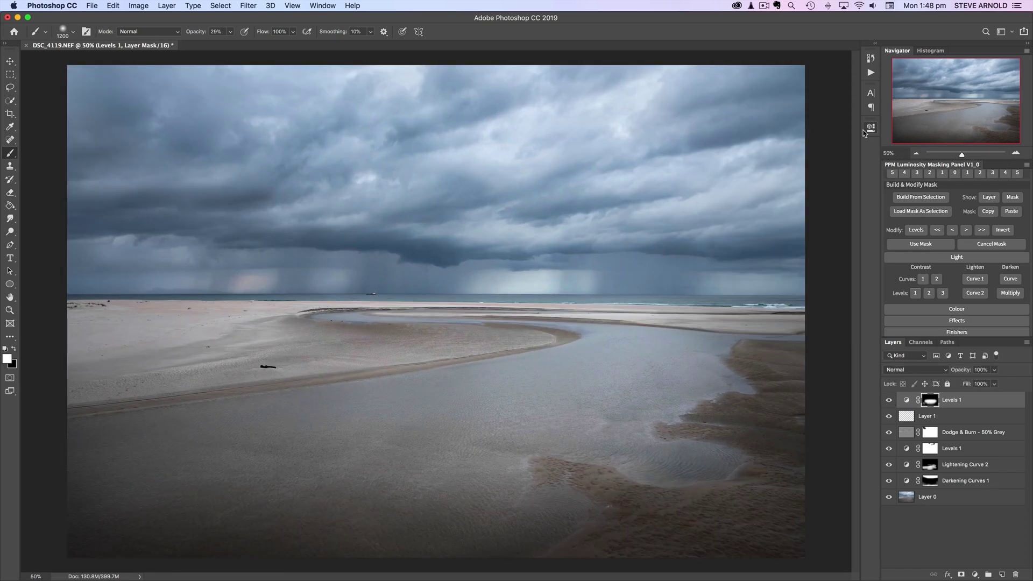
Add a Multiply darkening layer at the top of the stack, set its opacity to 28% and check the before and after
click(915, 154)
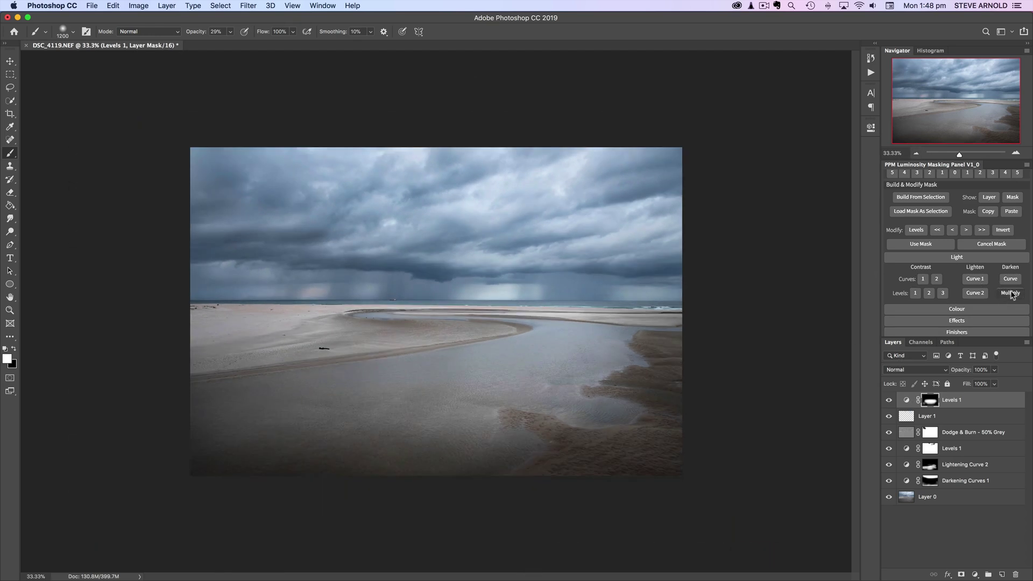
click(1010, 294)
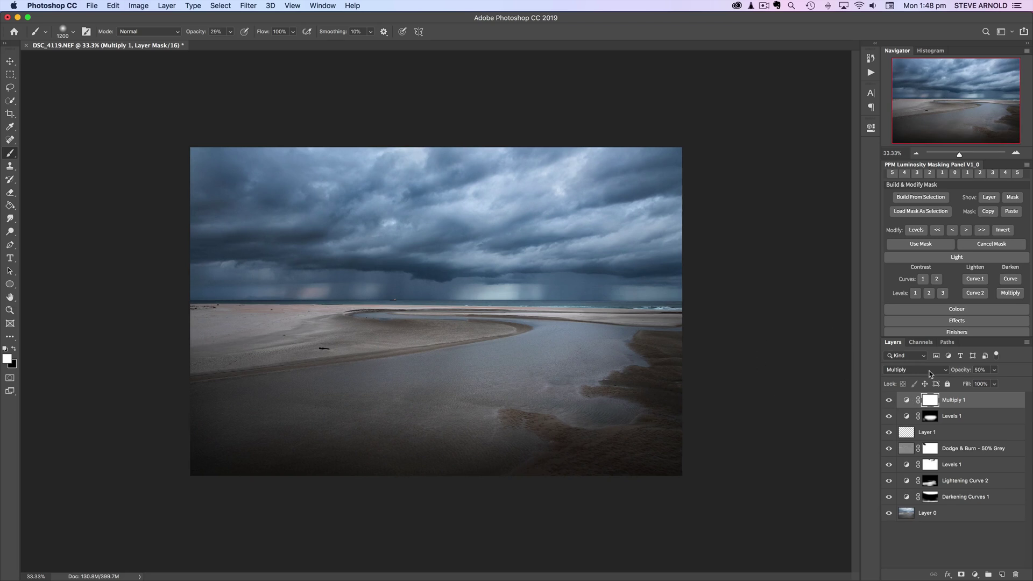
drag(961, 370, 949, 374)
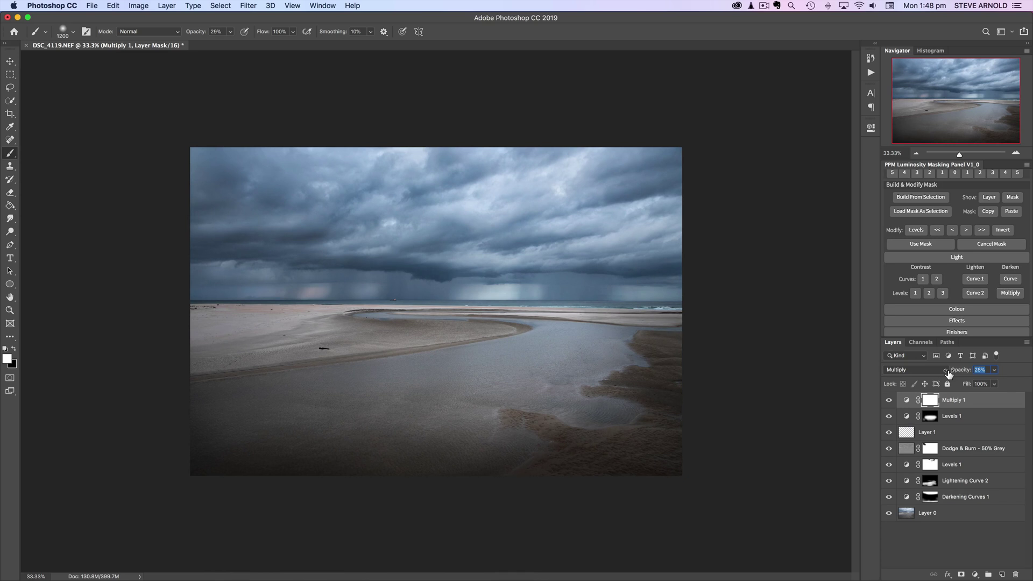
click(888, 400)
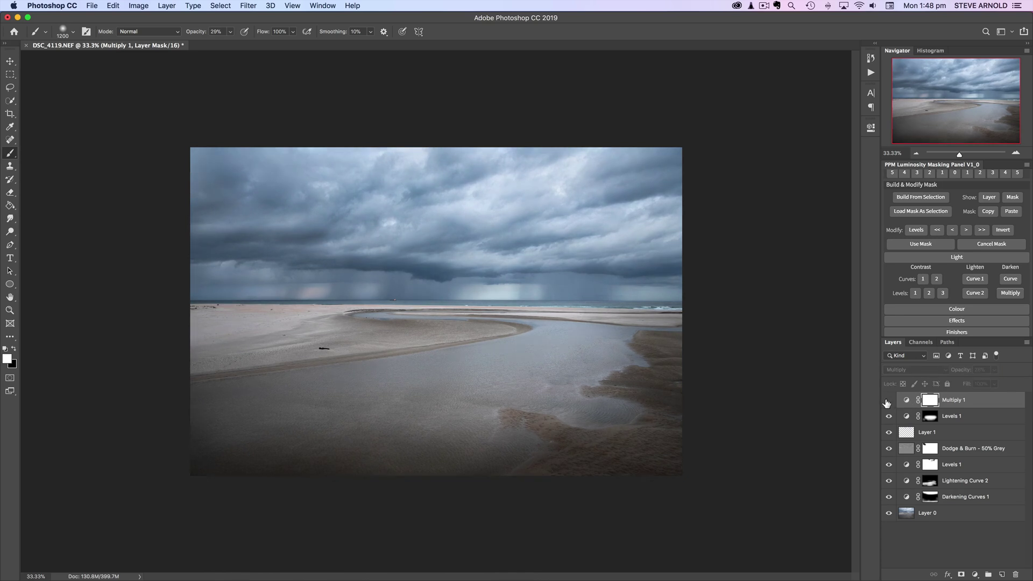
click(889, 400)
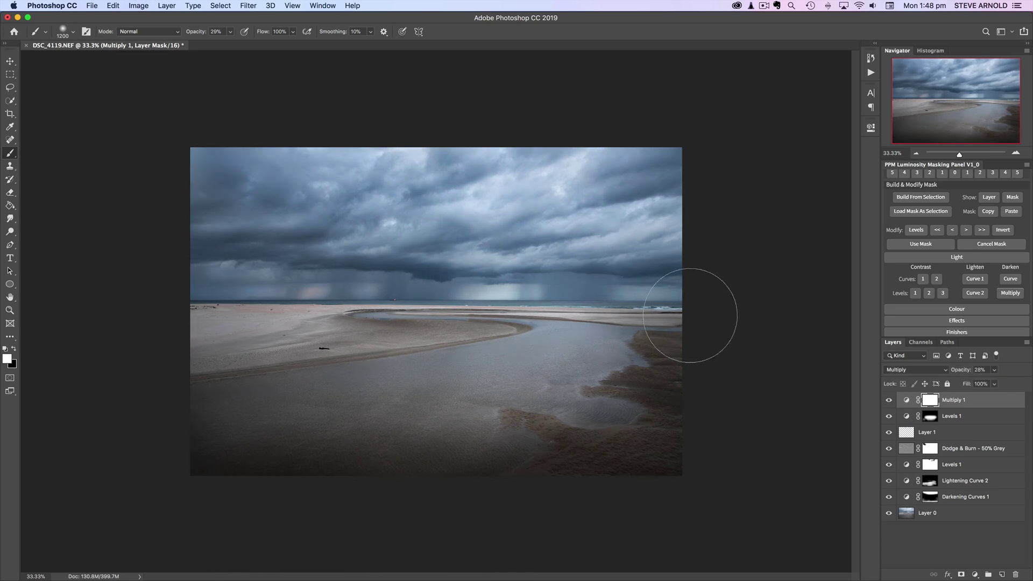
Paint black on the Multiply mask in a horizontal band across the beach and horizon with a 1500 px brush at 29% opacity
key(x)
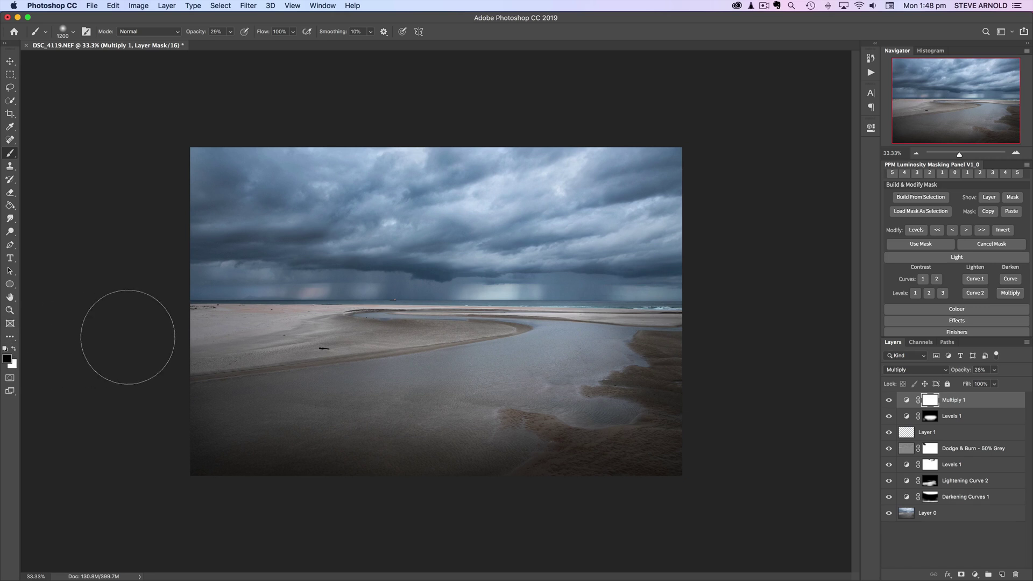
key(bracketright)
key(bracketright)
key(bracketright)
drag(141, 335, 645, 332)
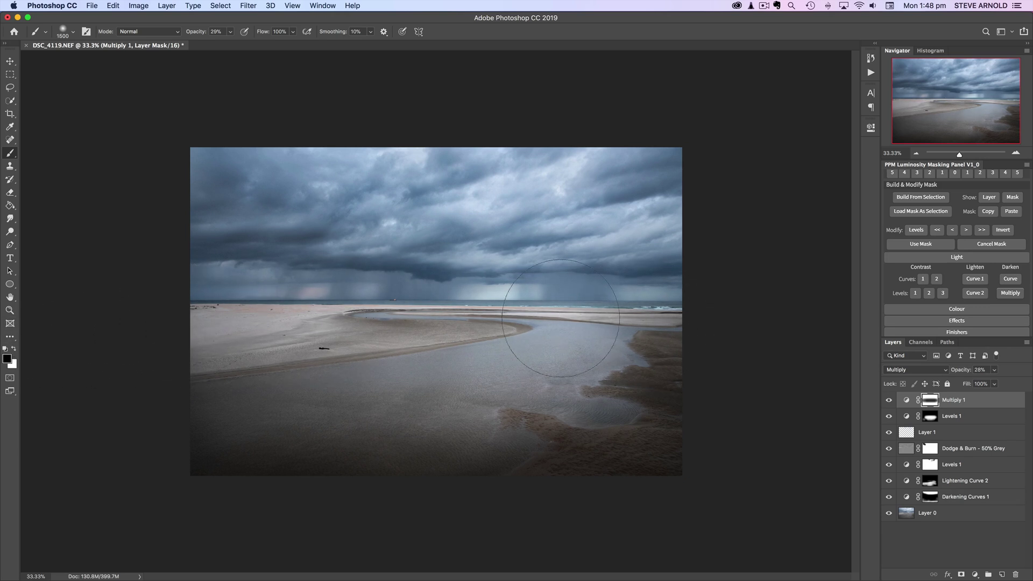
mouse_move(217, 325)
mouse_down()
mouse_move(528, 329)
mouse_move(269, 328)
mouse_up()
Try the Multiply 1 layer at 14% opacity, comparing it hidden and shown, and delete the layer
drag(963, 370, 952, 373)
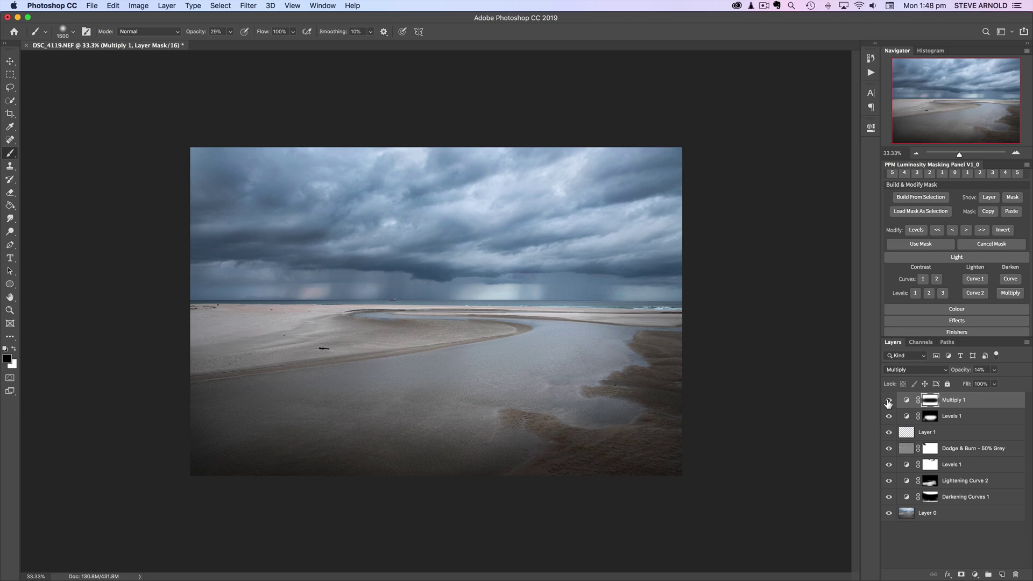
click(888, 401)
click(889, 400)
click(889, 401)
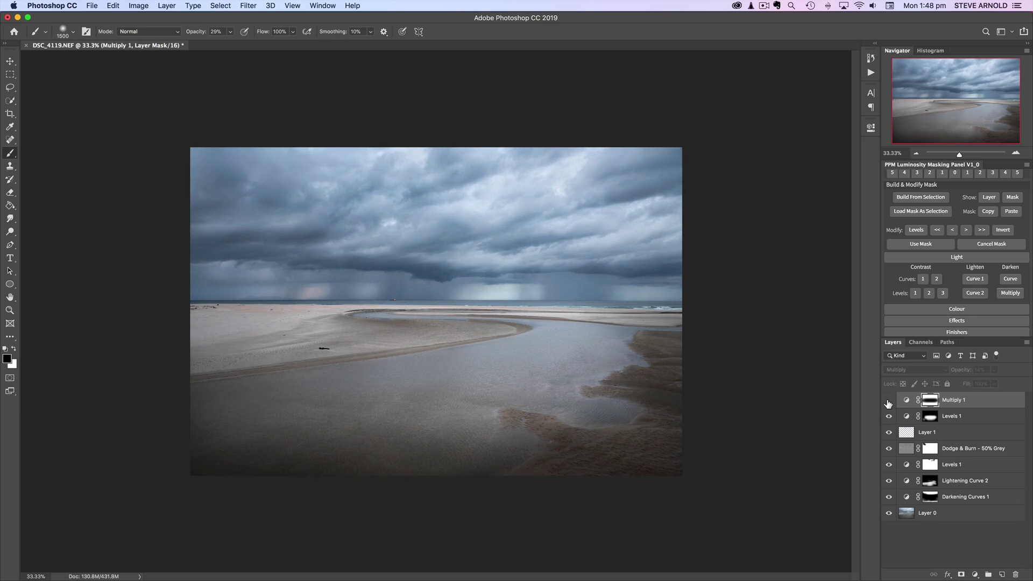
click(889, 401)
click(889, 401)
click(888, 401)
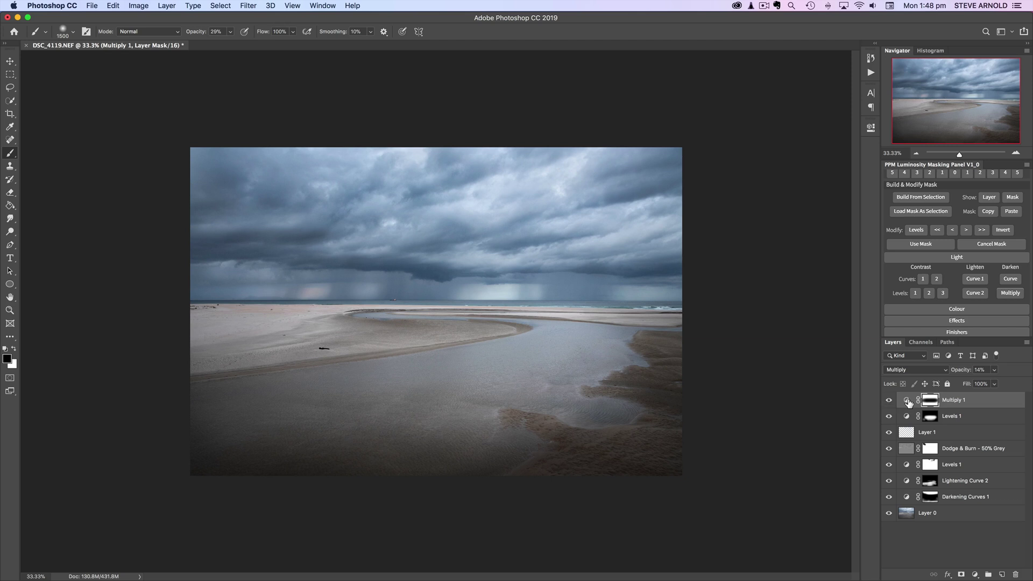
drag(909, 404, 1016, 574)
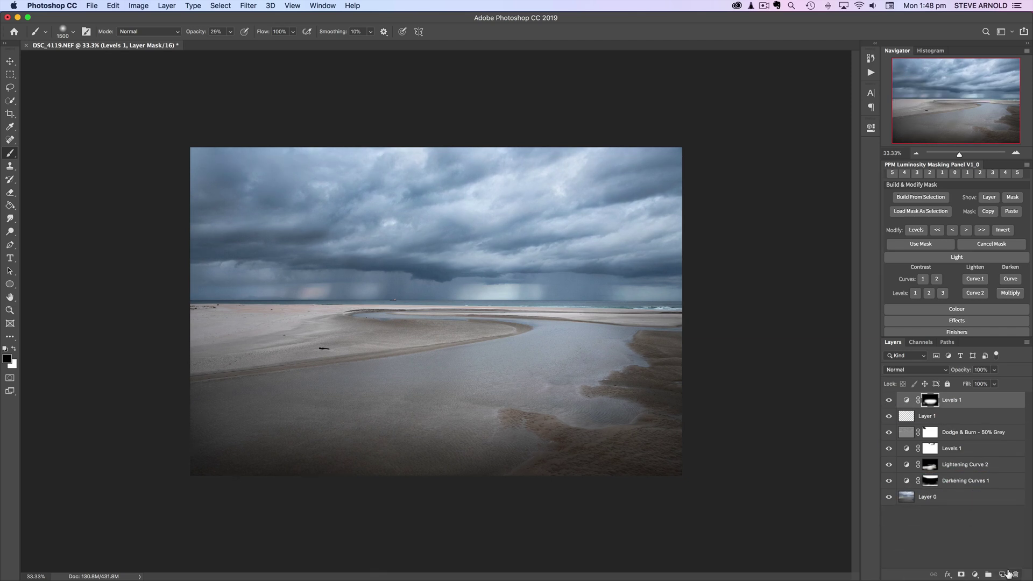
Compare the edited photo with the original by hiding and showing all layers above Layer 0
drag(889, 401, 882, 444)
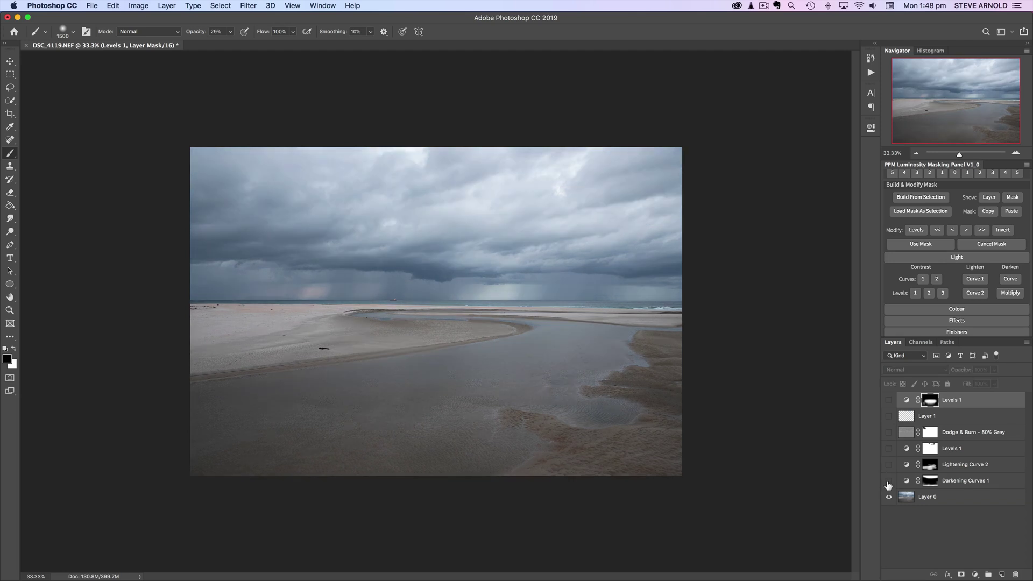
drag(889, 486, 883, 404)
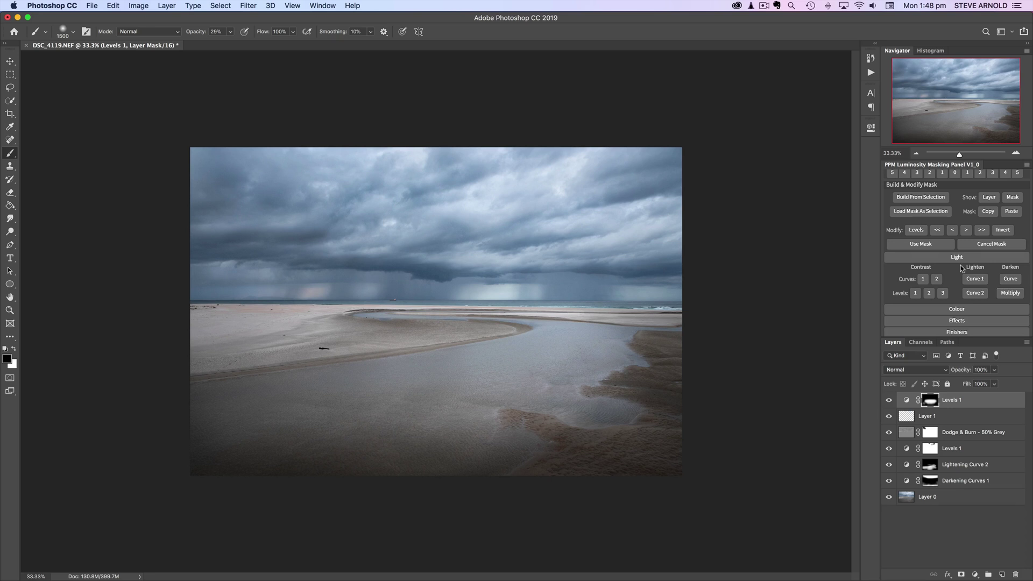
Look over the Light and Finishers tools for luminosity masking, collapse both sections, and view the finished photo at 50%
scroll(962, 267, down, 3)
scroll(961, 267, down, 1)
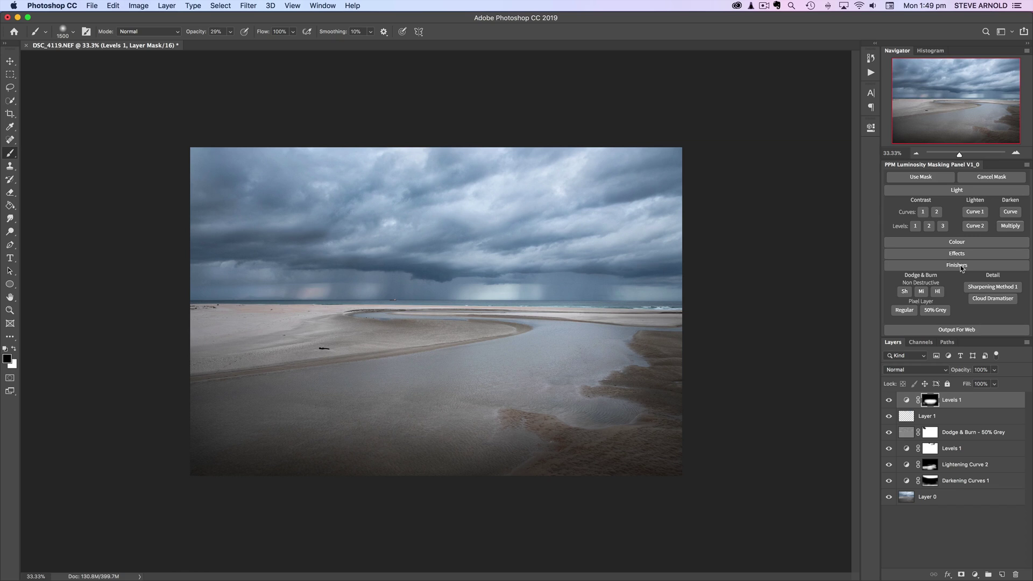
click(961, 266)
scroll(983, 227, up, 2)
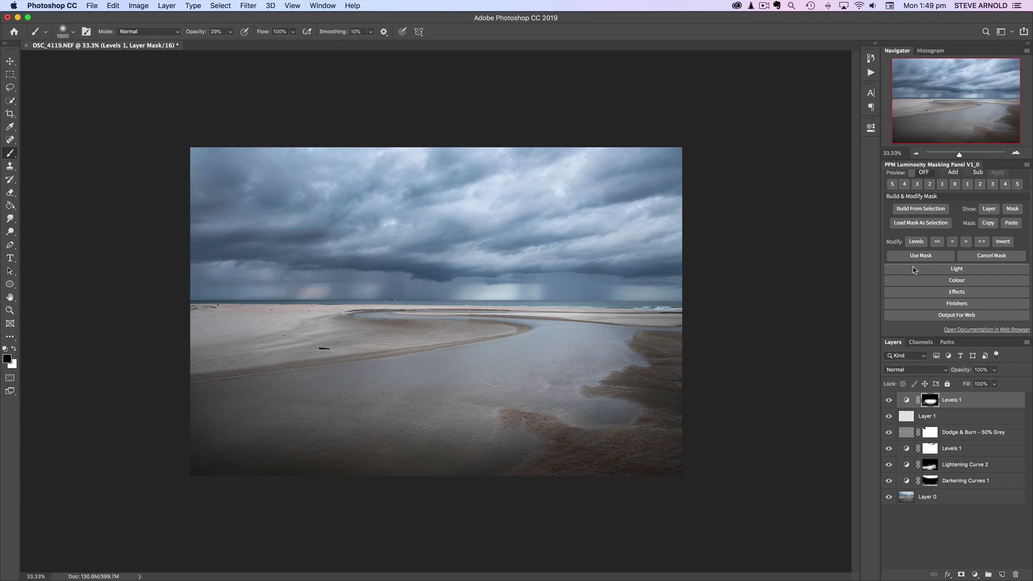
scroll(976, 257, up, 2)
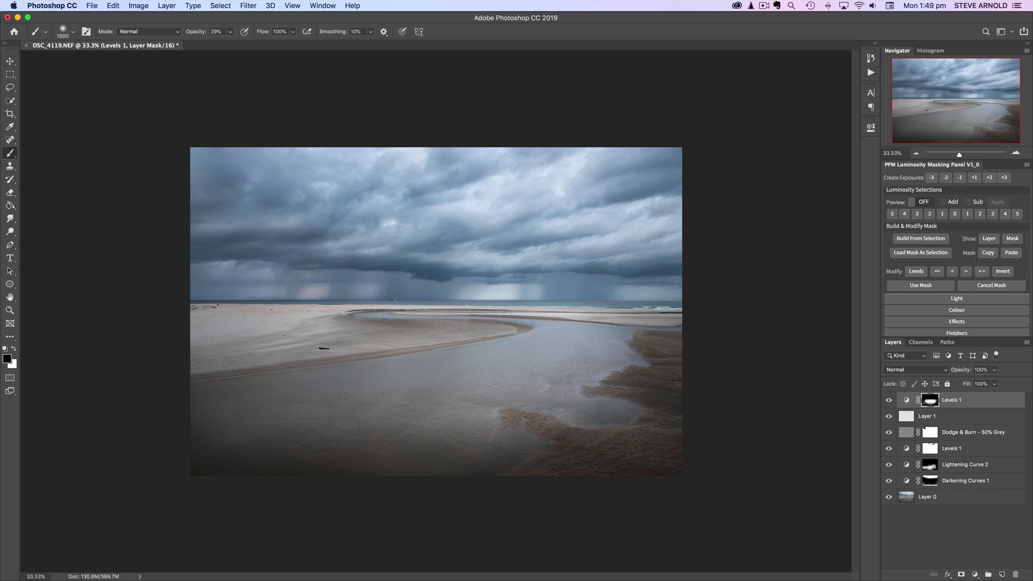
click(1016, 153)
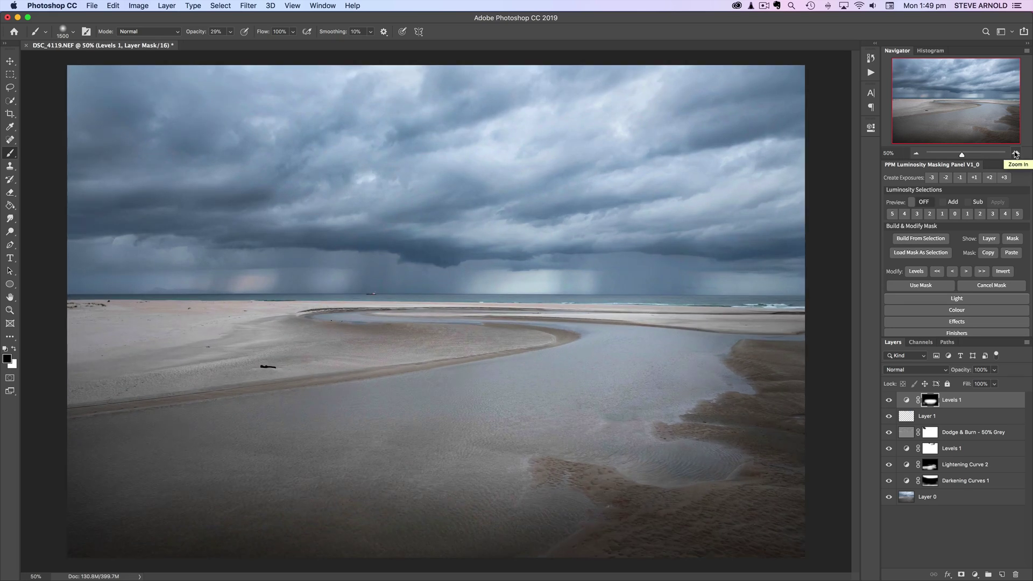
click(763, 6)
click(755, 19)
click(763, 6)
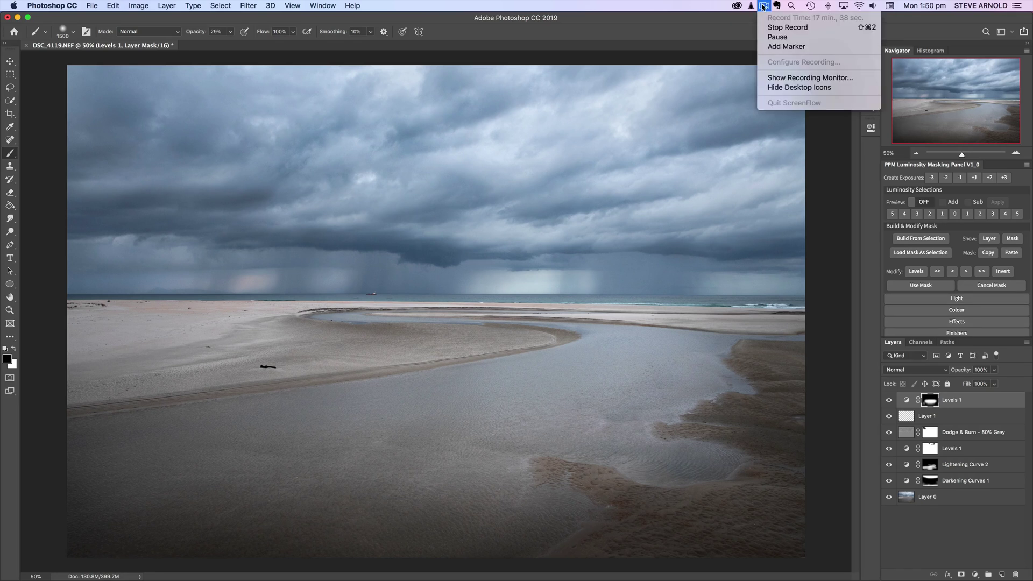